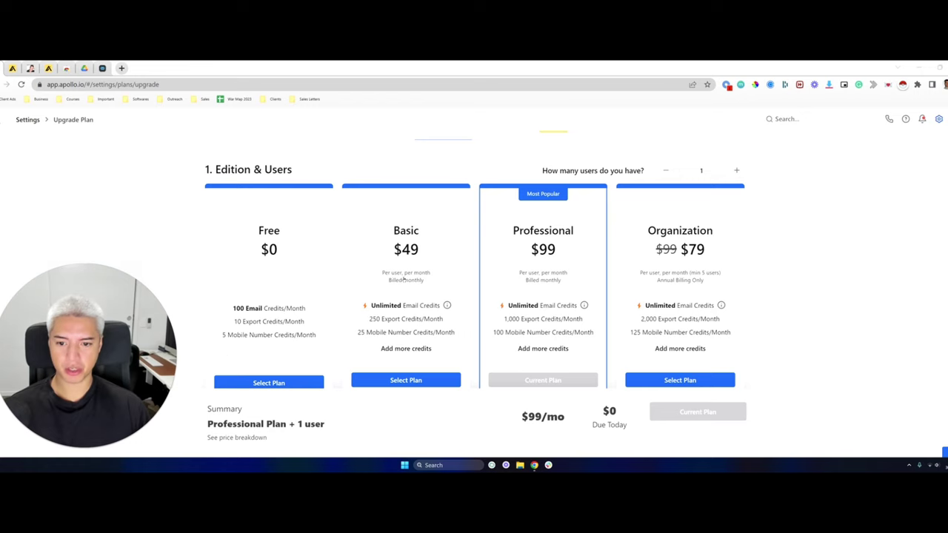
# Compare the Professional plan's extra export credit tiers from 5K up to 100K per month
pyautogui.scroll(-1, 404, 280)
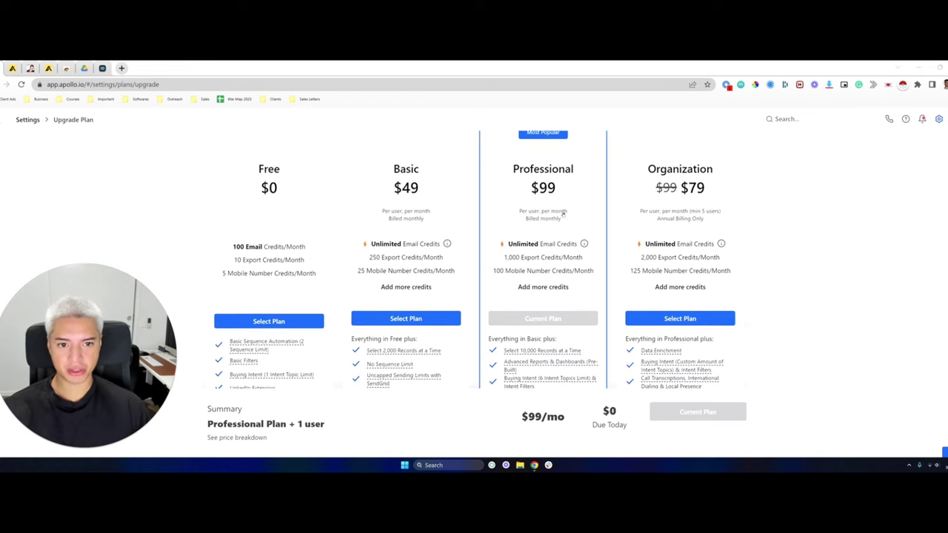
pyautogui.scroll(1, 565, 213)
pyautogui.scroll(-1, 566, 229)
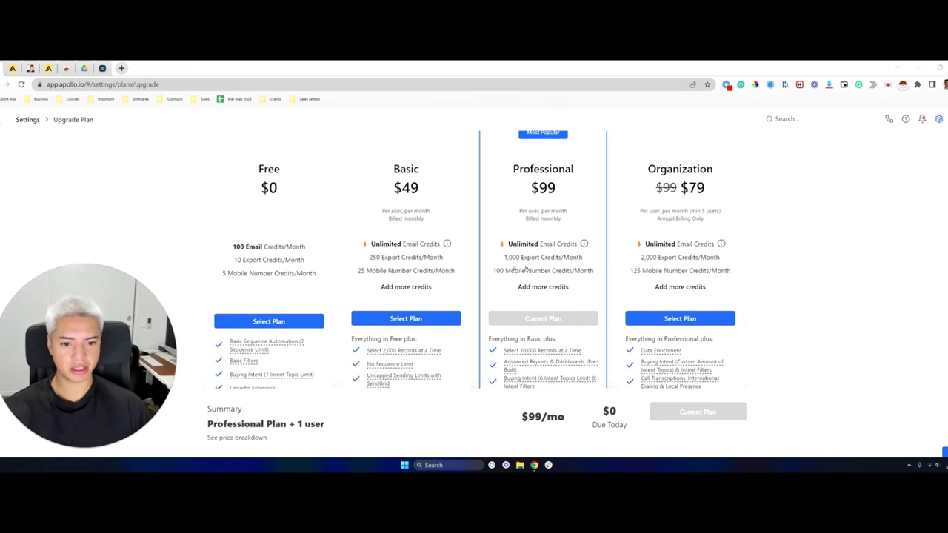
pyautogui.moveTo(535, 259)
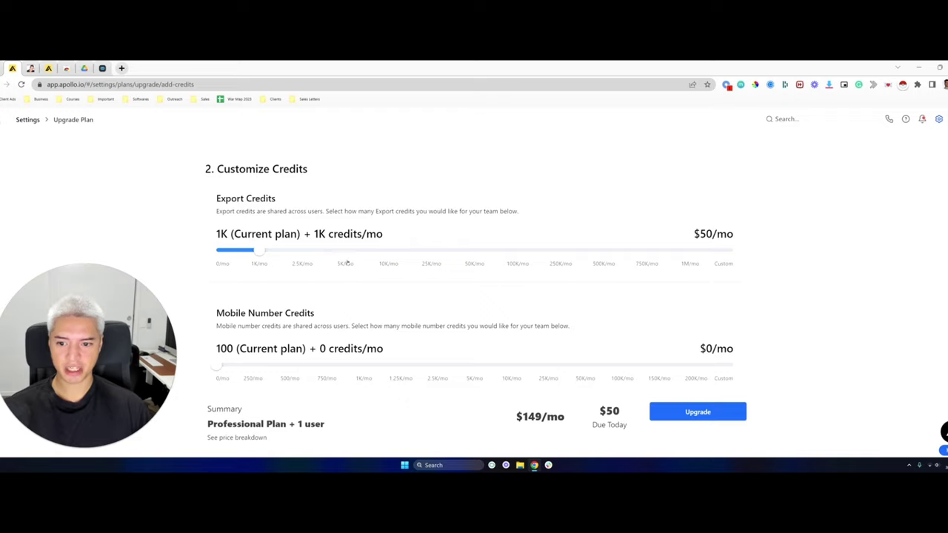
pyautogui.click(346, 250)
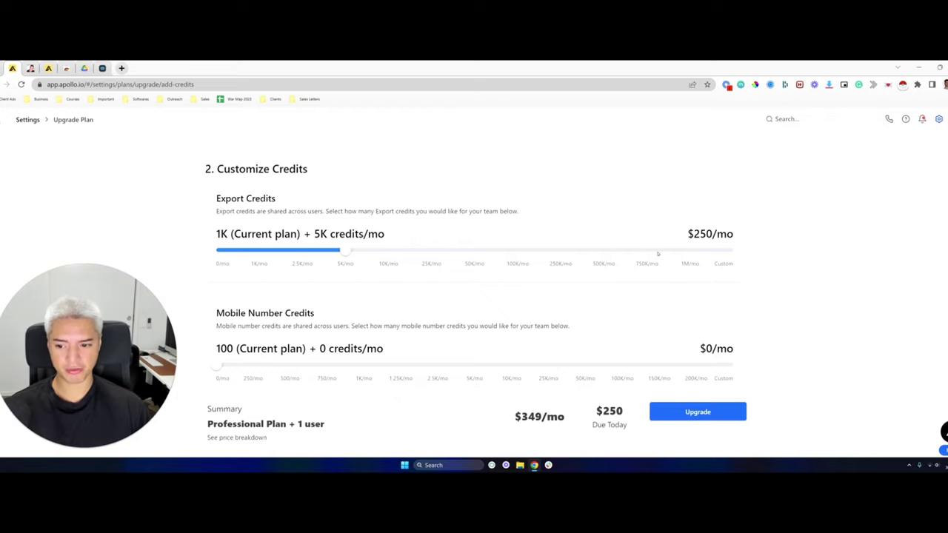
pyautogui.click(389, 250)
pyautogui.click(429, 252)
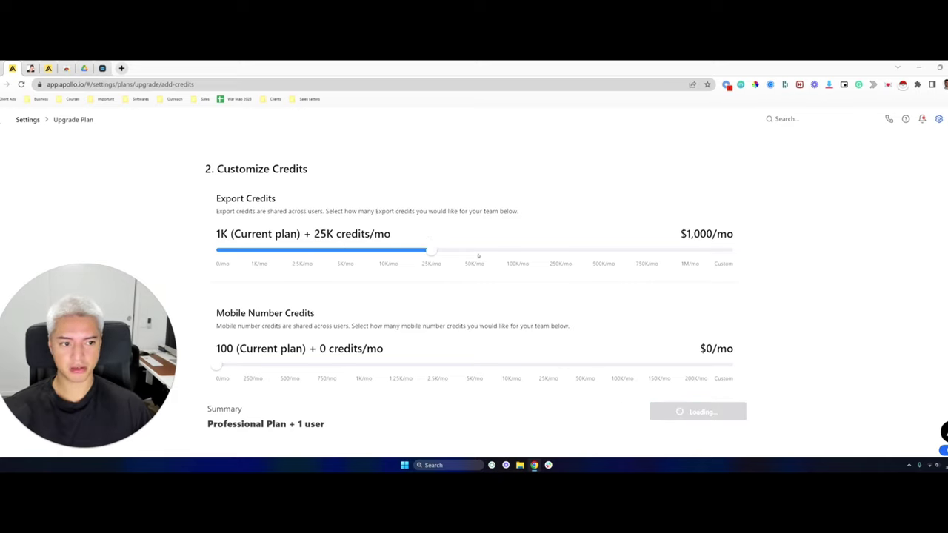
pyautogui.click(480, 252)
pyautogui.click(505, 250)
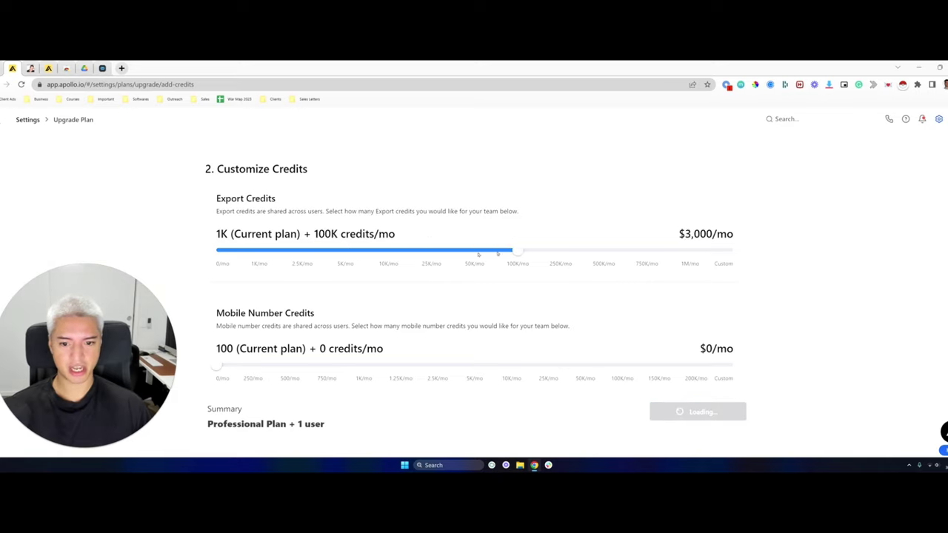
# Settle on 10K extra export credits ($400/mo) and switch to the Scrape Apollo page
pyautogui.click(428, 254)
pyautogui.click(371, 251)
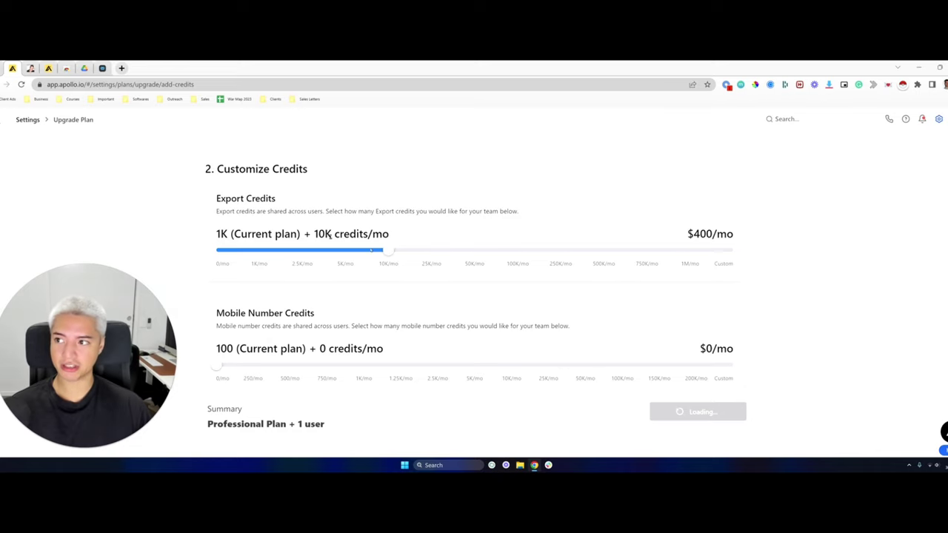
pyautogui.click(31, 68)
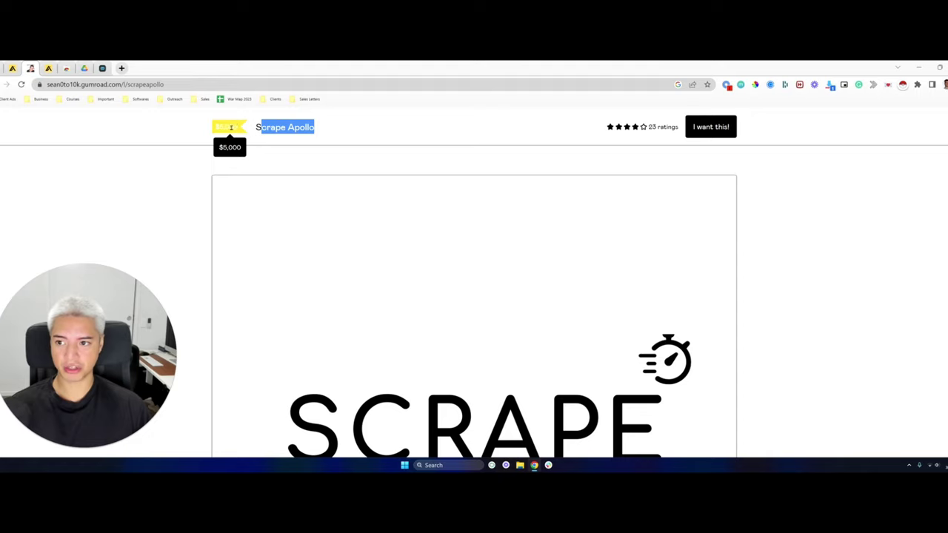
# Leave the Gumroad Scrape Apollo page and go back to Apollo's 487-contact people search
pyautogui.click(281, 155)
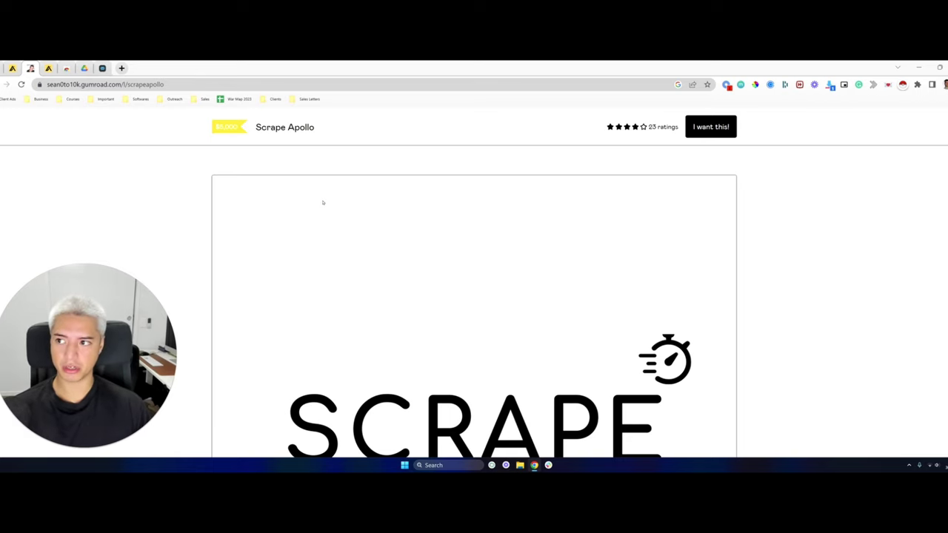
pyautogui.click(48, 68)
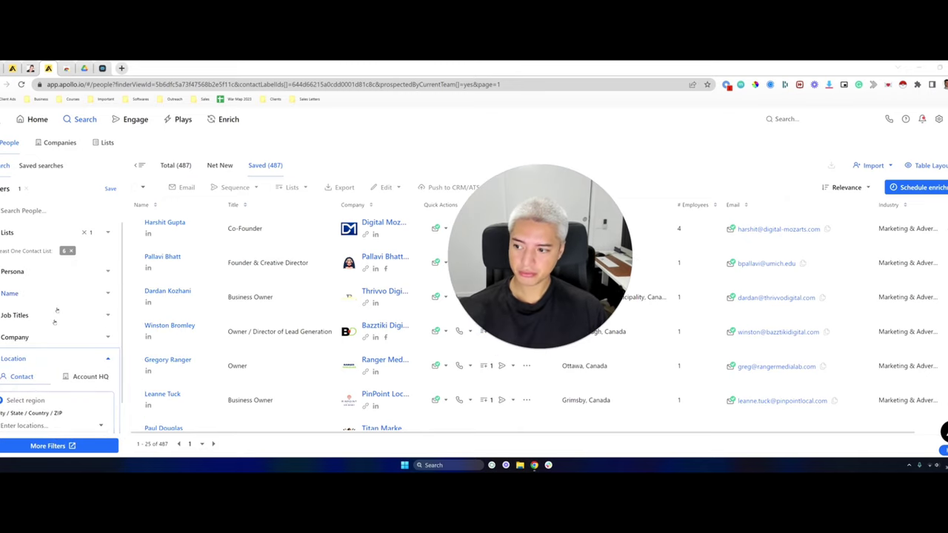
pyautogui.scroll(-3, 64, 280)
pyautogui.scroll(3, 63, 280)
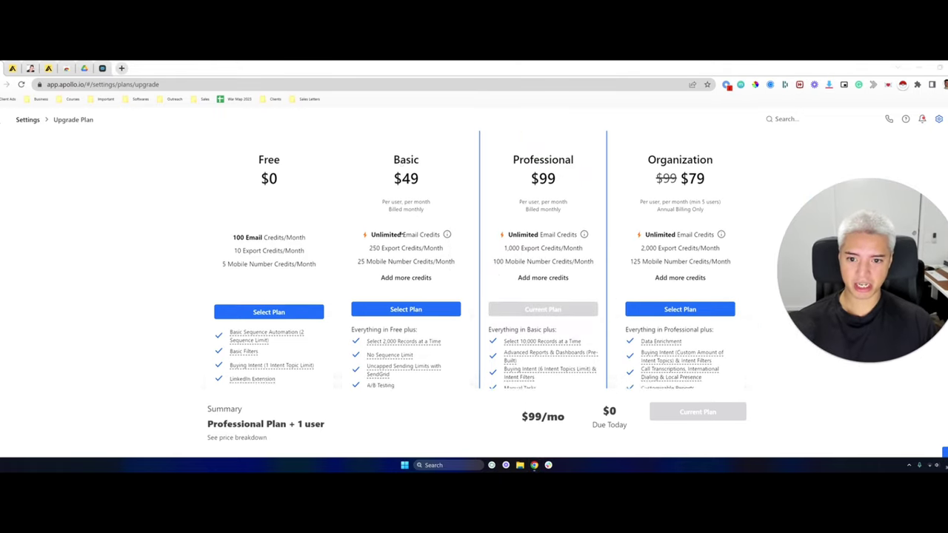
pyautogui.scroll(2, 422, 222)
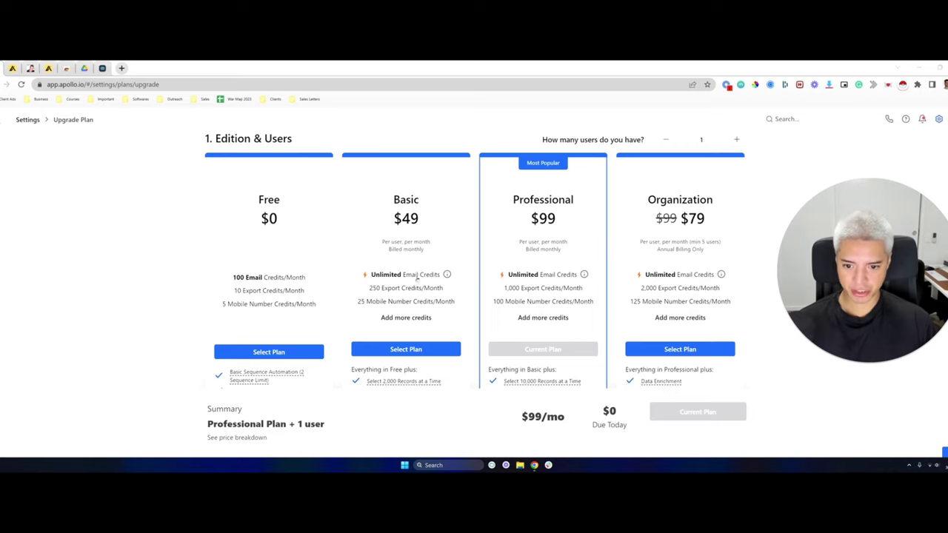
pyautogui.moveTo(425, 277)
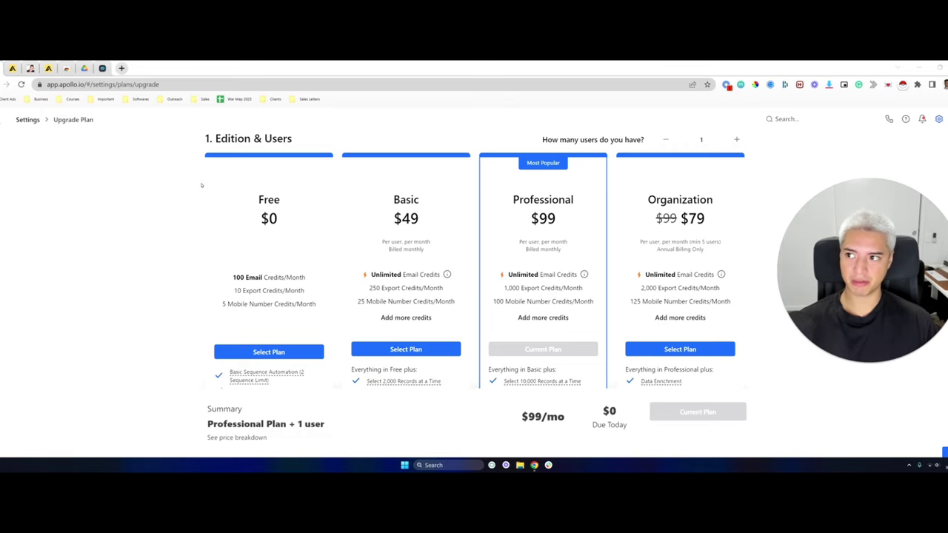
pyautogui.click(48, 68)
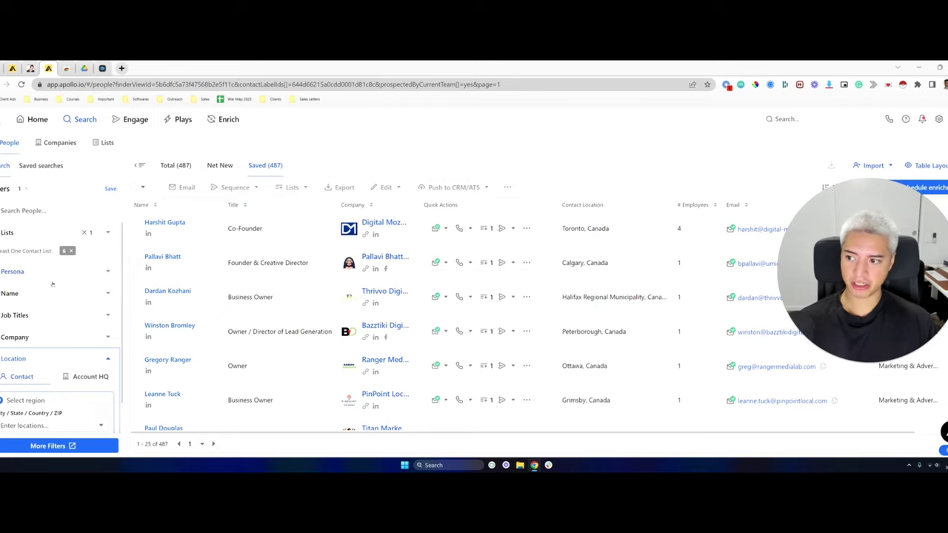
# Load the pinned 'US Ecom 1-50 employees' saved search
pyautogui.scroll(-1, 47, 290)
pyautogui.scroll(-2, 46, 289)
pyautogui.scroll(4, 47, 290)
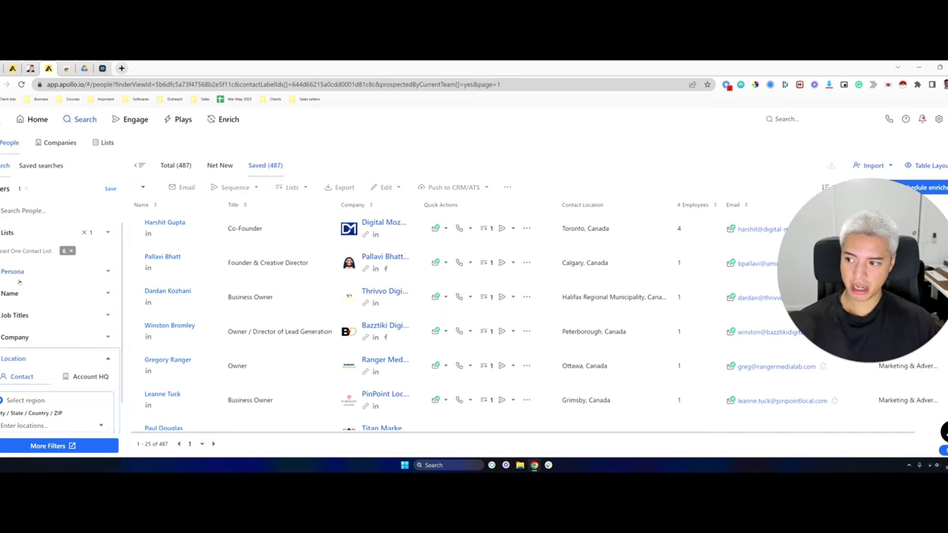
pyautogui.scroll(-1, 34, 284)
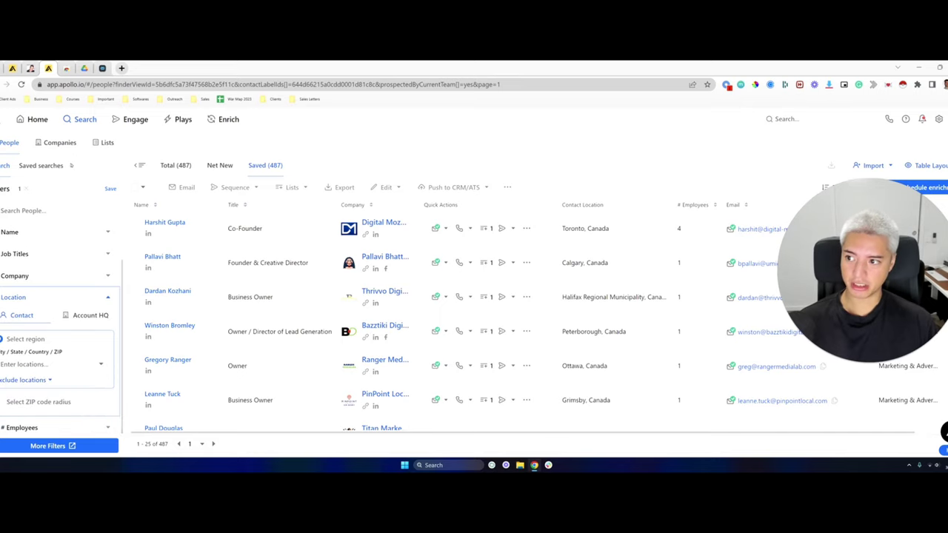
pyautogui.click(41, 165)
pyautogui.click(67, 231)
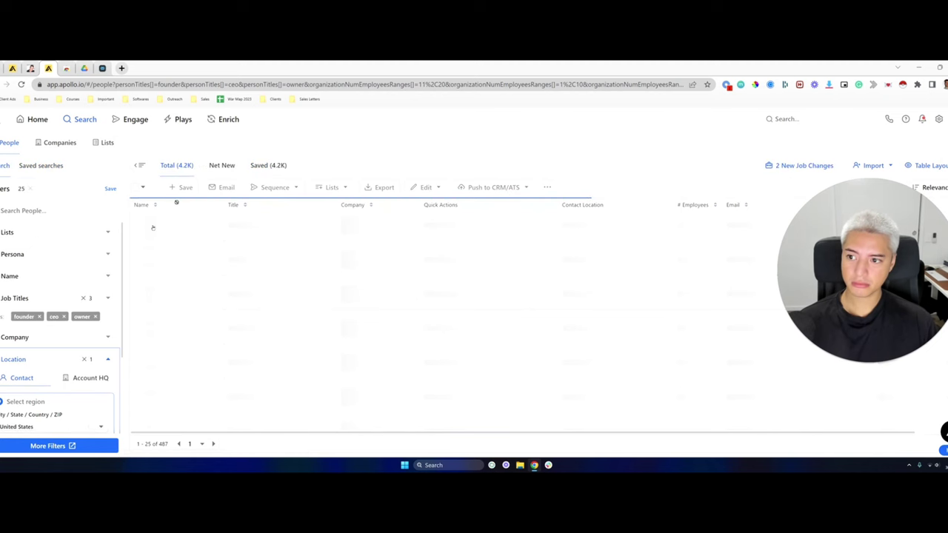
# Review its founder, CEO and owner filters for the United States (4,130 people) and open bulk selection
pyautogui.scroll(-5, 69, 276)
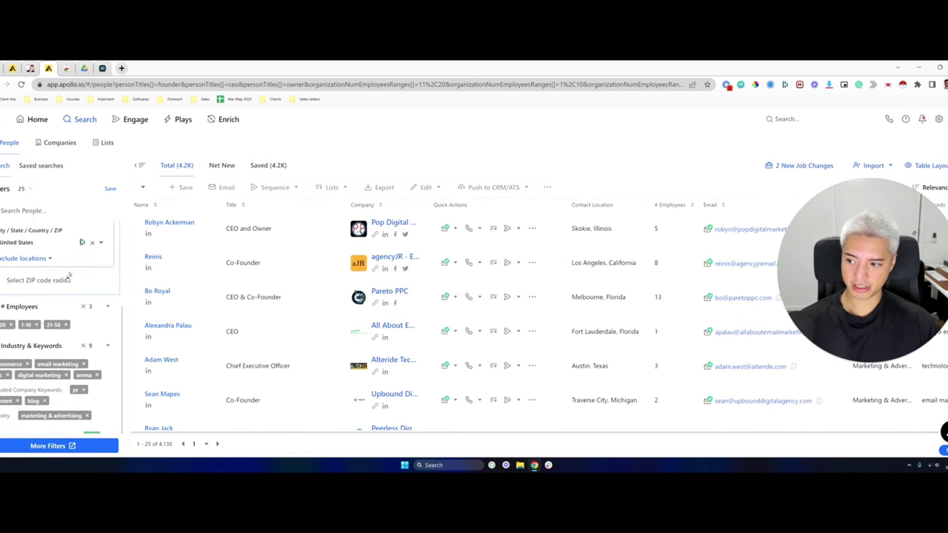
pyautogui.scroll(-1, 36, 304)
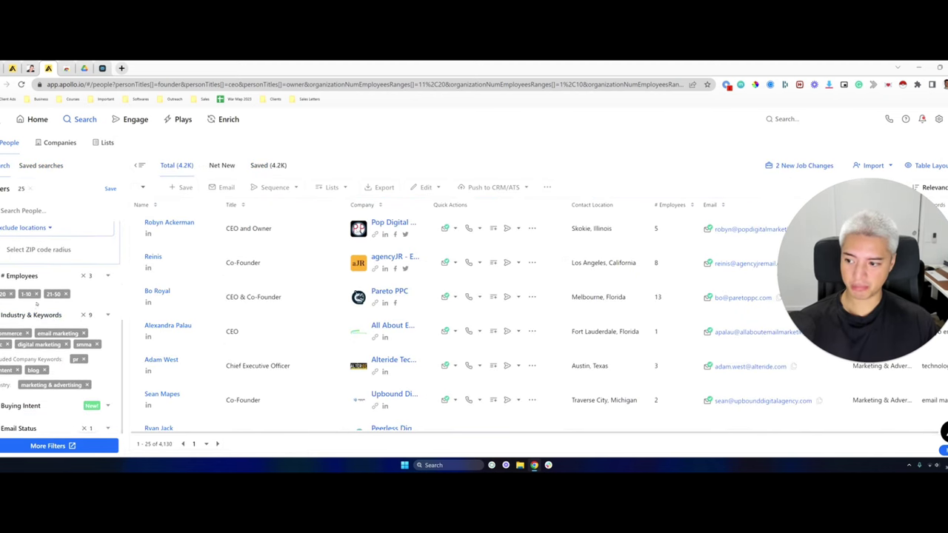
pyautogui.scroll(-1, 36, 304)
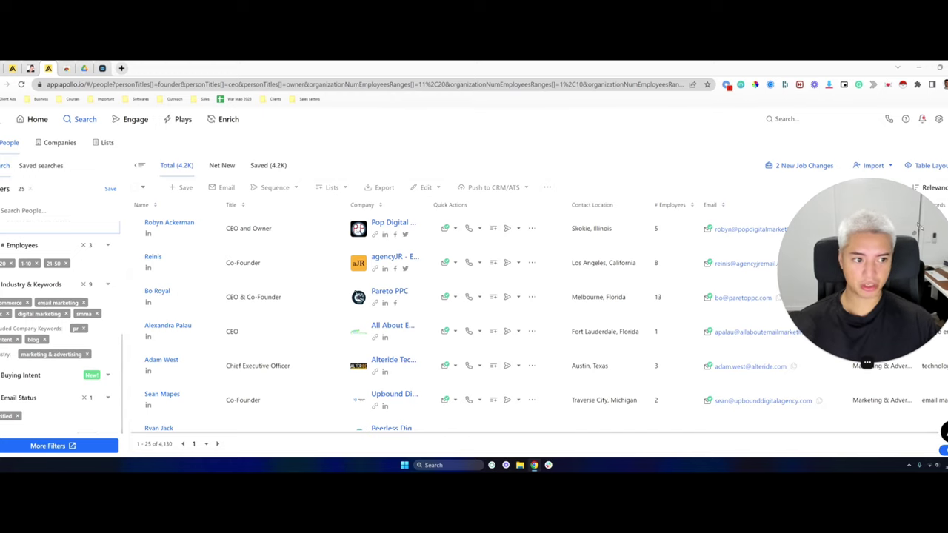
pyautogui.scroll(-3, 919, 227)
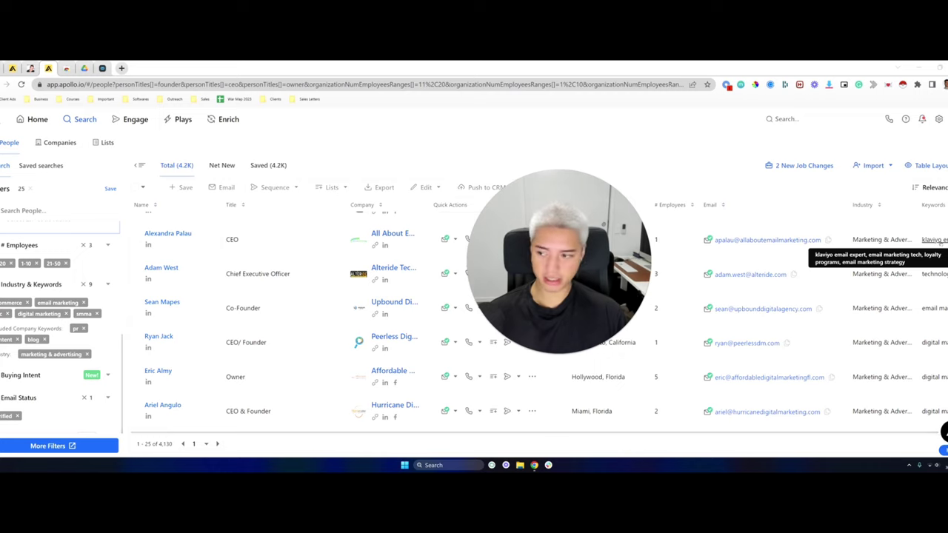
pyautogui.scroll(-3, 74, 319)
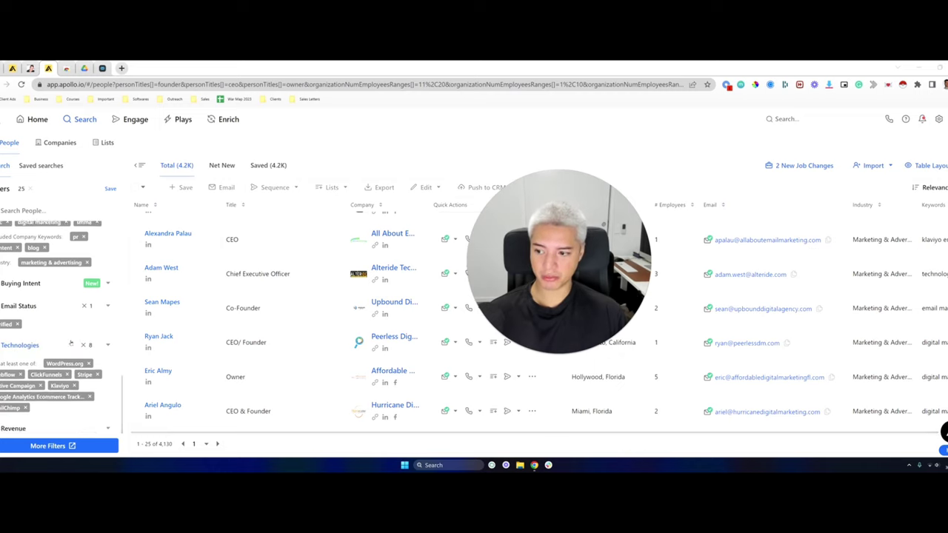
pyautogui.scroll(2, 78, 308)
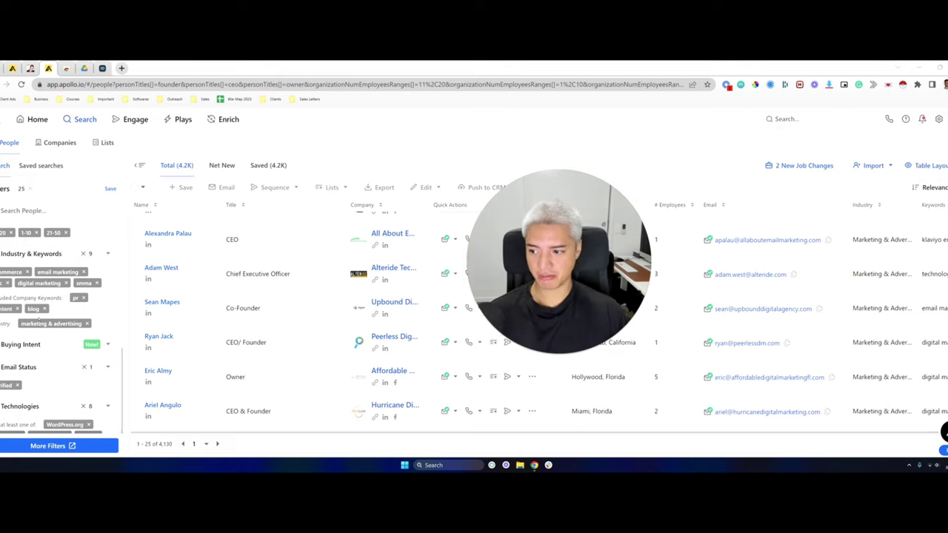
pyautogui.scroll(-2, 47, 337)
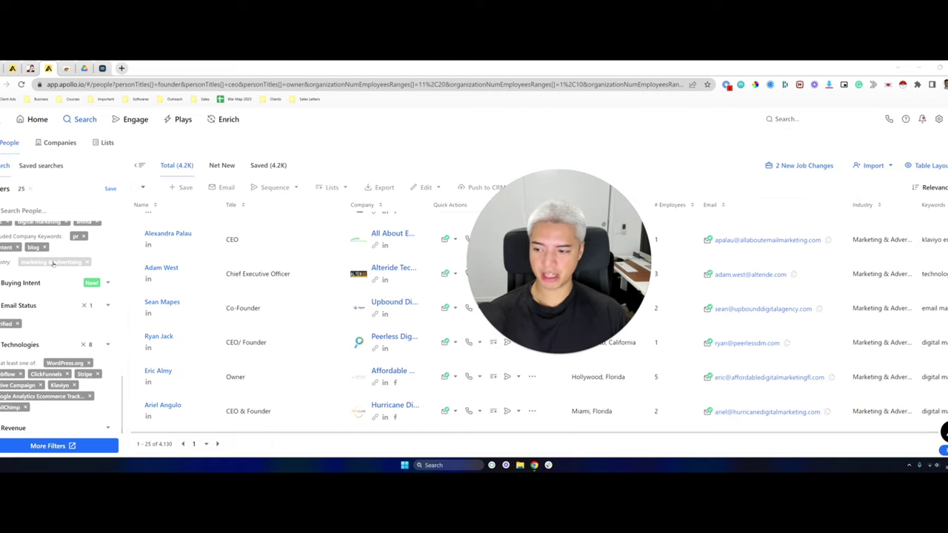
pyautogui.scroll(-1, 71, 251)
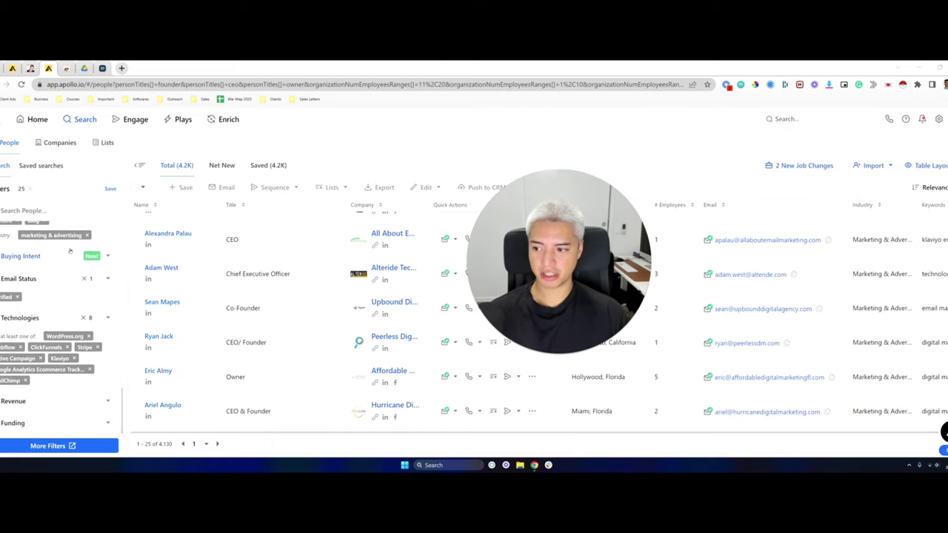
pyautogui.scroll(2, 71, 252)
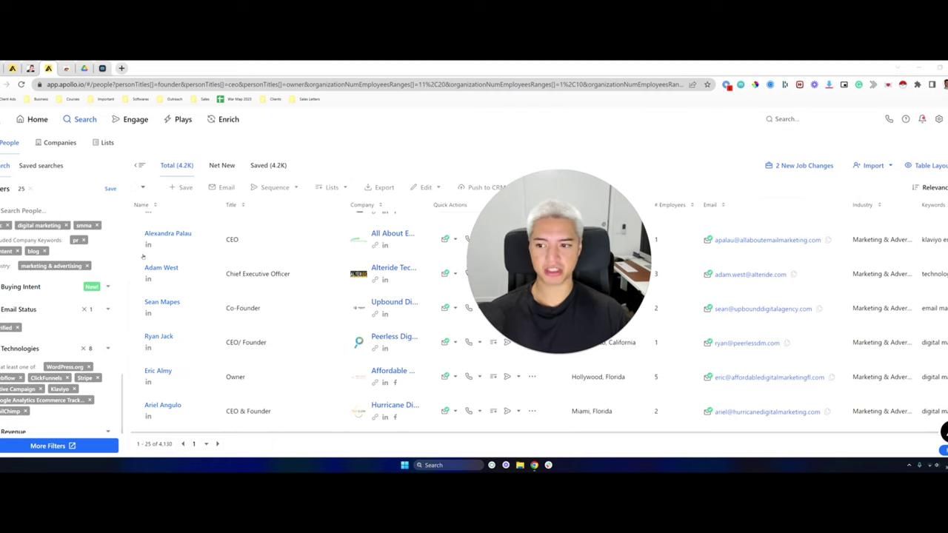
pyautogui.scroll(5, 65, 317)
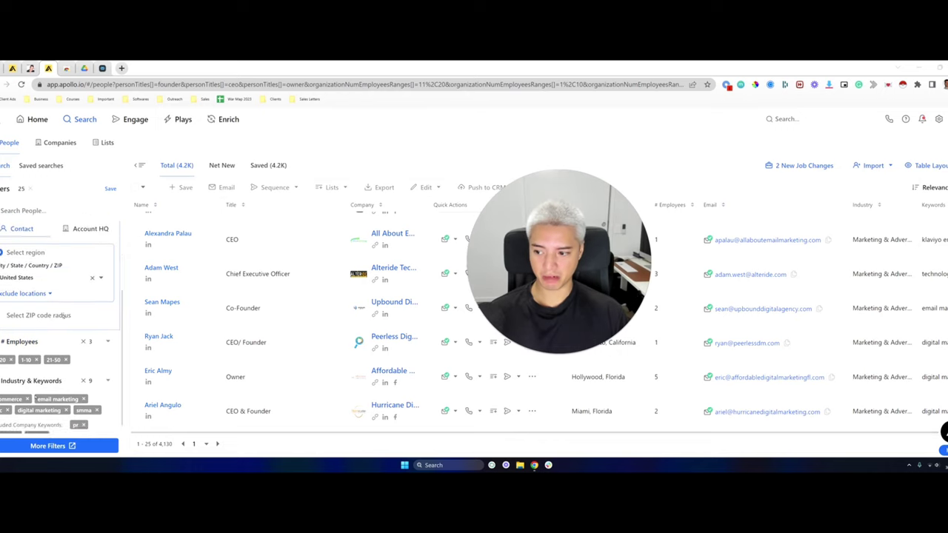
pyautogui.scroll(-5, 66, 316)
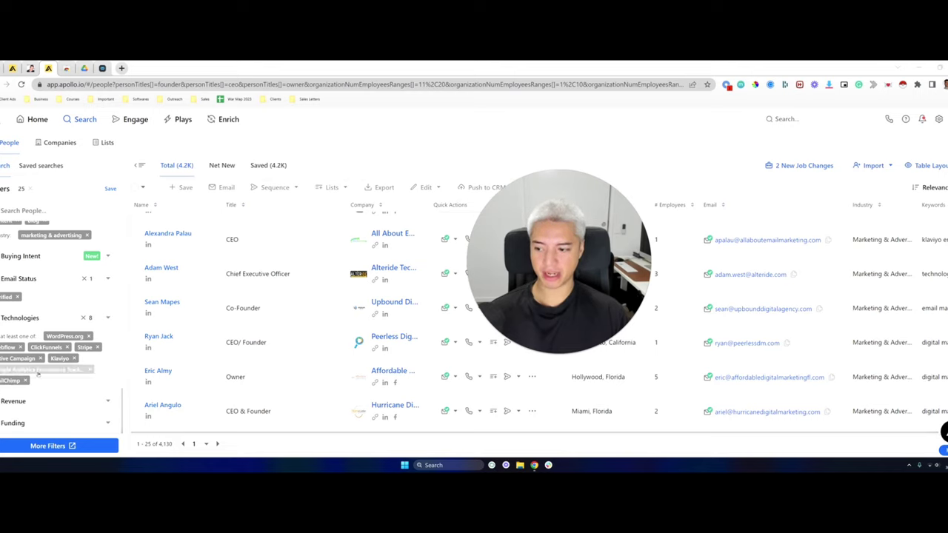
pyautogui.scroll(5, 53, 301)
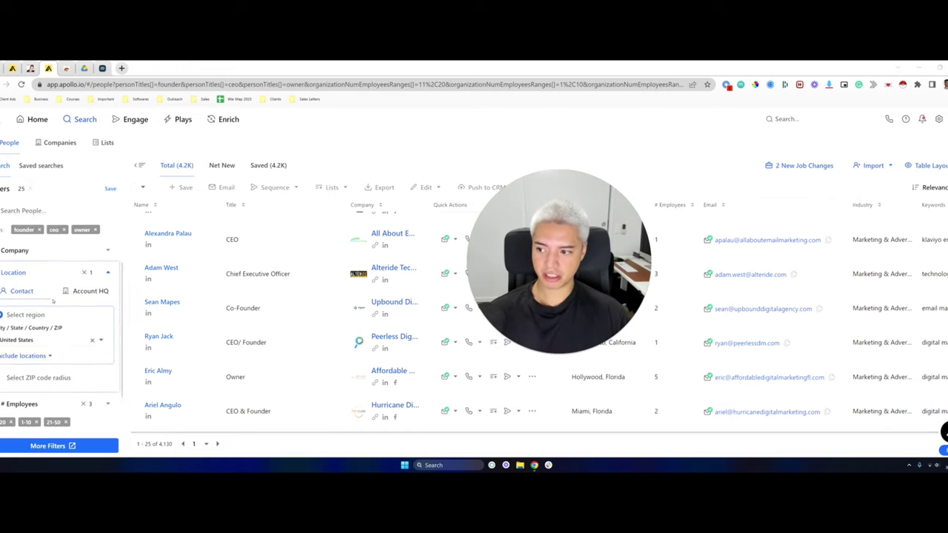
pyautogui.scroll(2, 52, 301)
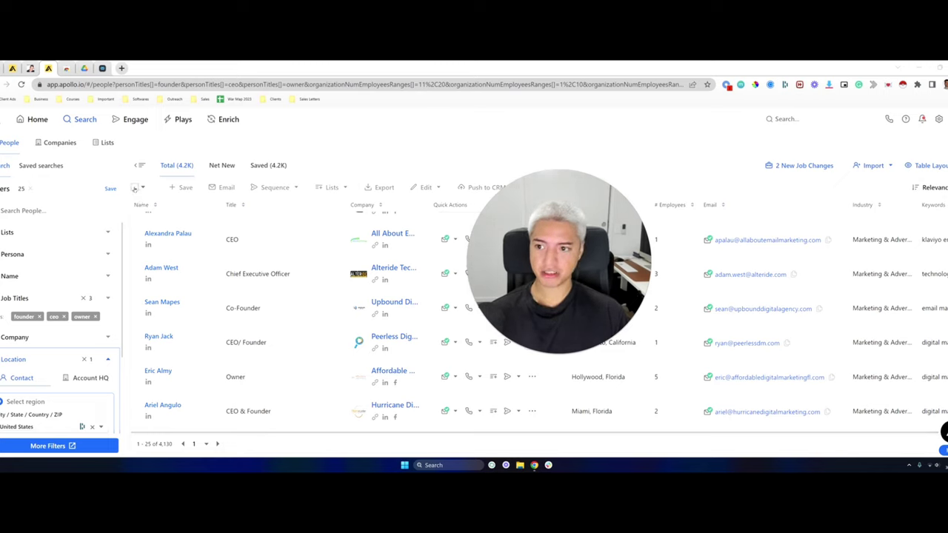
pyautogui.click(134, 188)
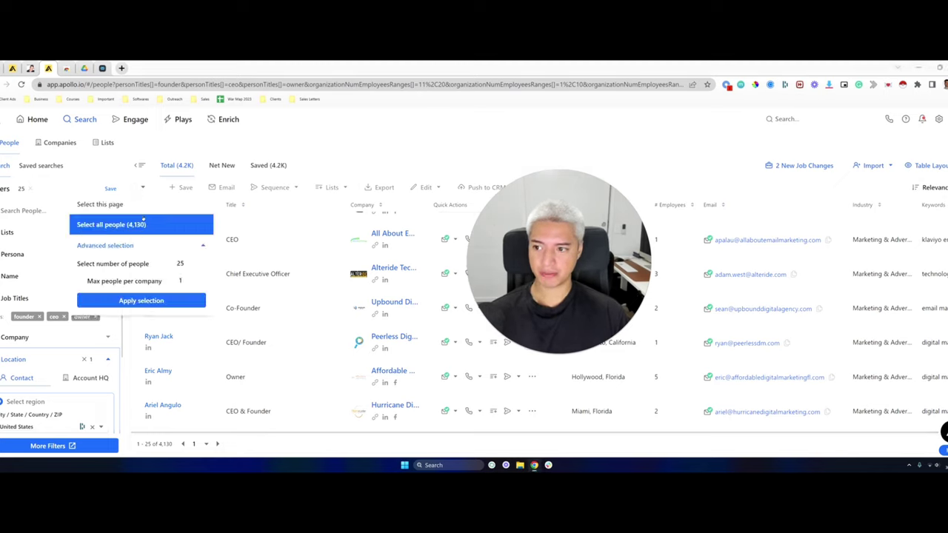
# Dismiss the selection options and open the saved list of 487 contacts from Lists
pyautogui.click(321, 152)
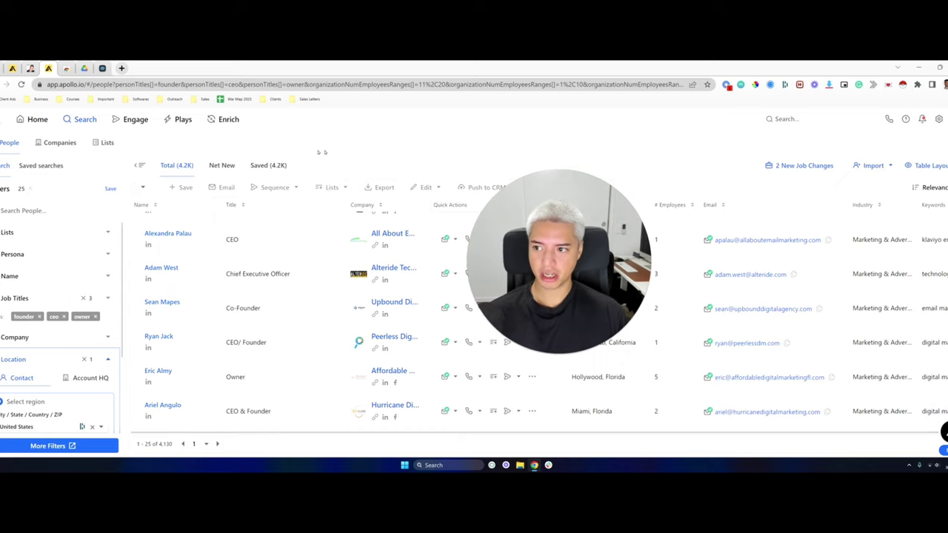
pyautogui.click(107, 142)
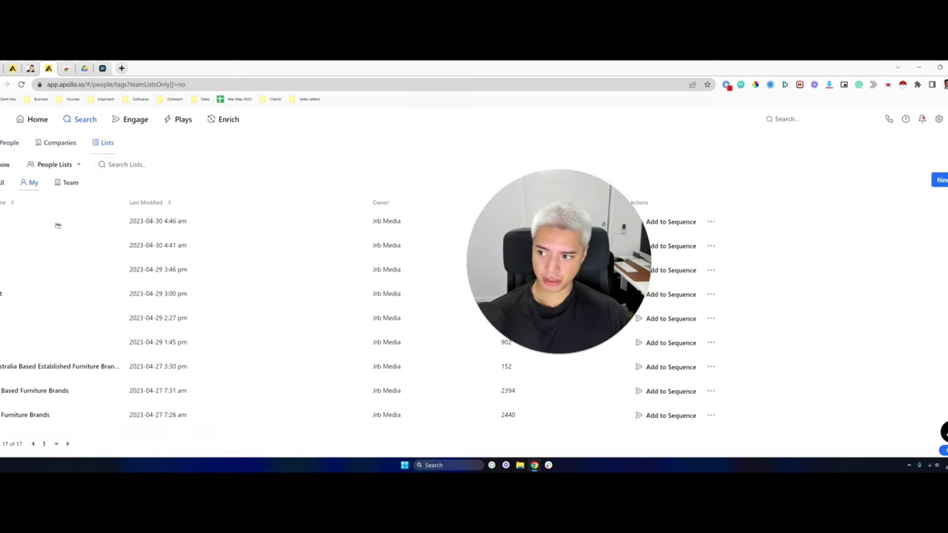
pyautogui.click(97, 227)
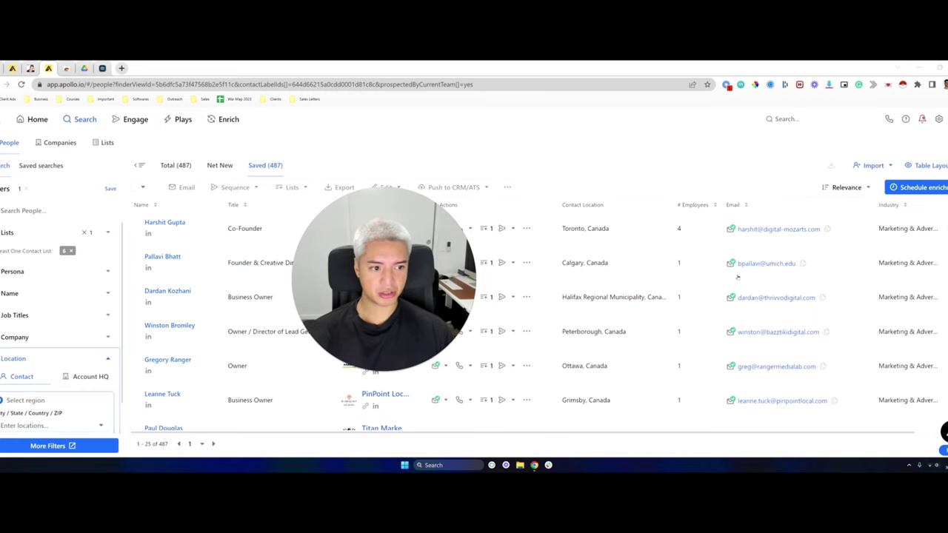
# Scroll the contact list, then bring up the Instant Data Scraper Chrome Web Store listing
pyautogui.scroll(-2, 743, 329)
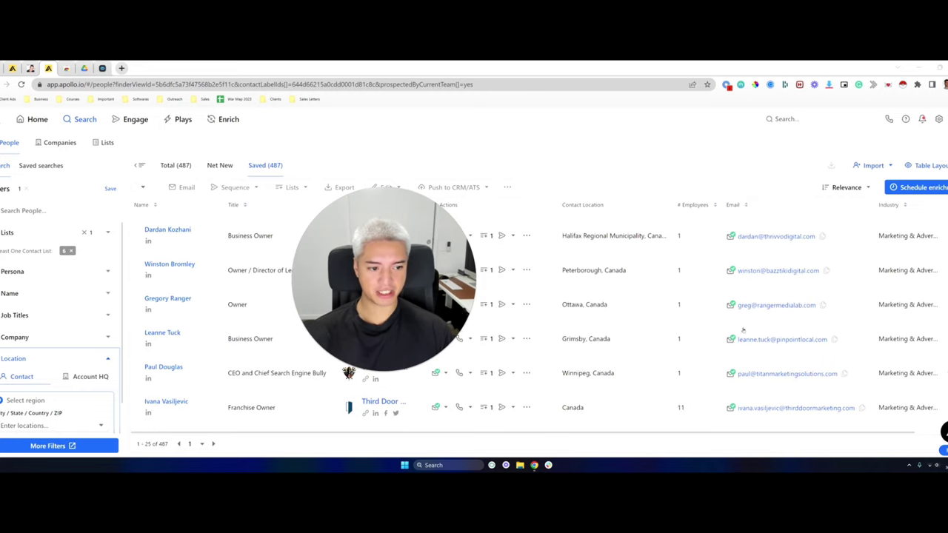
pyautogui.scroll(-3, 502, 322)
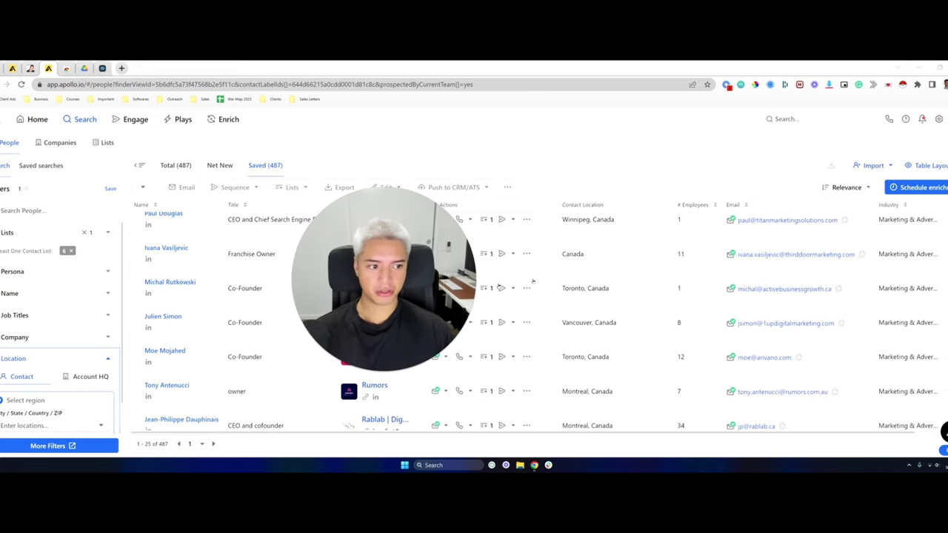
pyautogui.scroll(3, 494, 222)
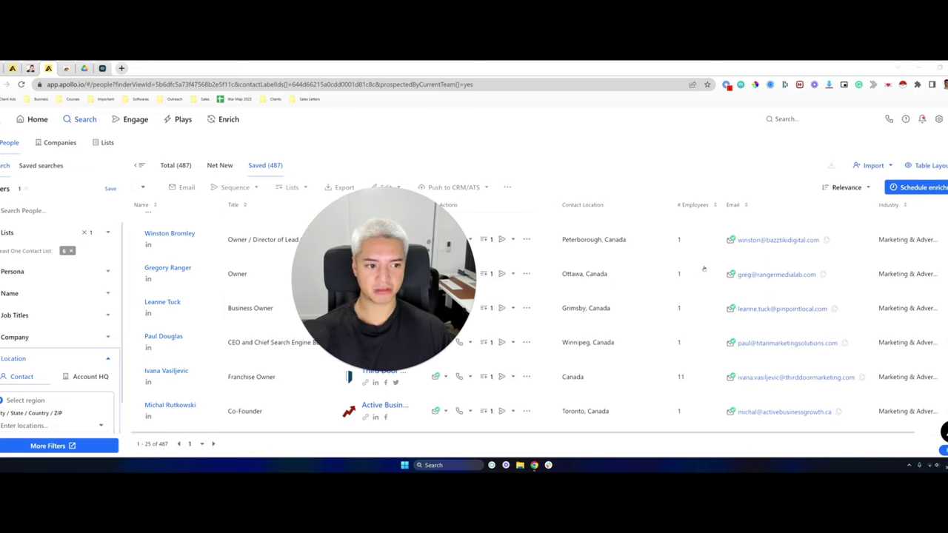
pyautogui.moveTo(370, 251); pyautogui.dragTo(437, 265)
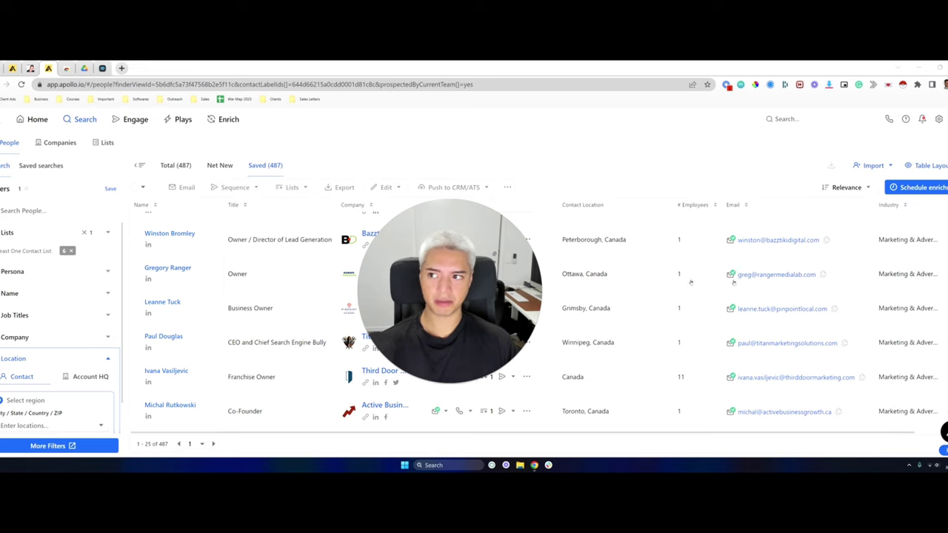
pyautogui.click(66, 68)
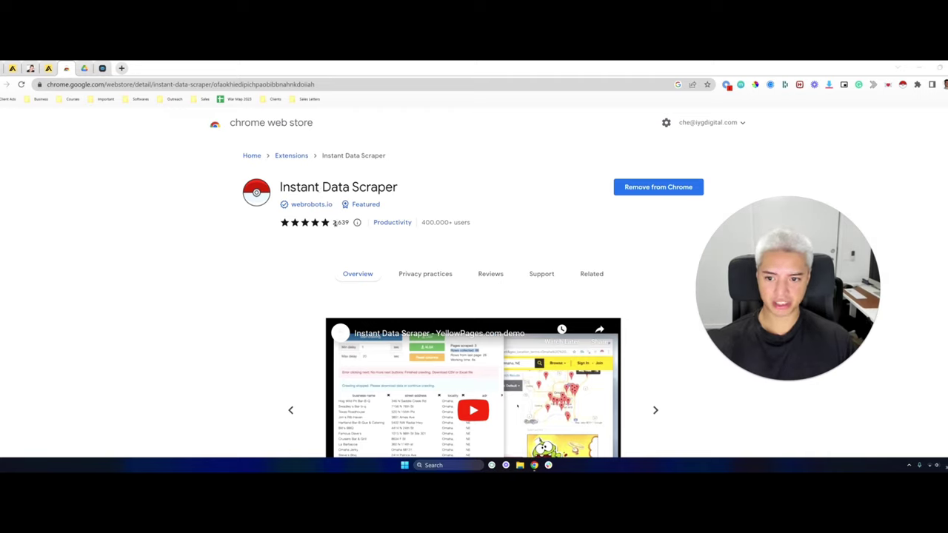
pyautogui.moveTo(331, 223); pyautogui.dragTo(349, 223)
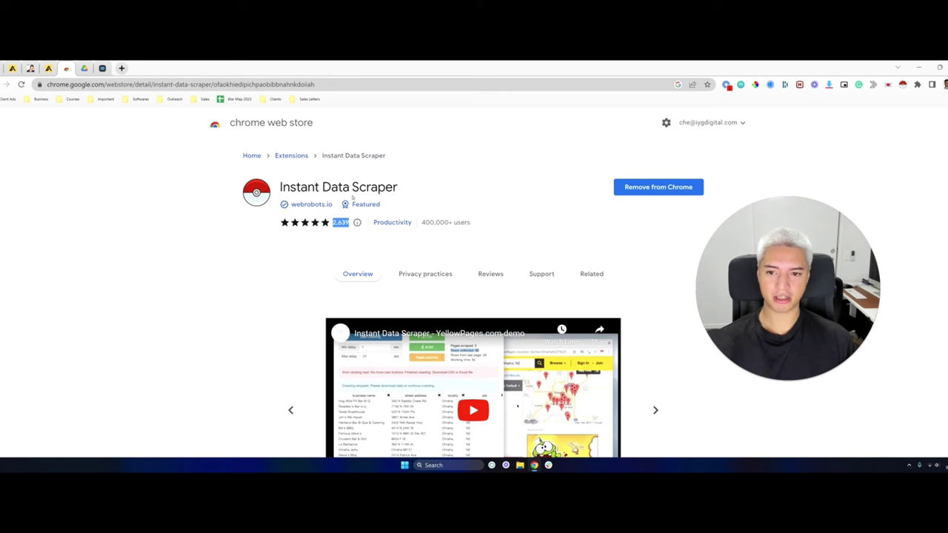
# Return to the Apollo list of 487 contacts with emails and scroll it back to the top
pyautogui.click(48, 68)
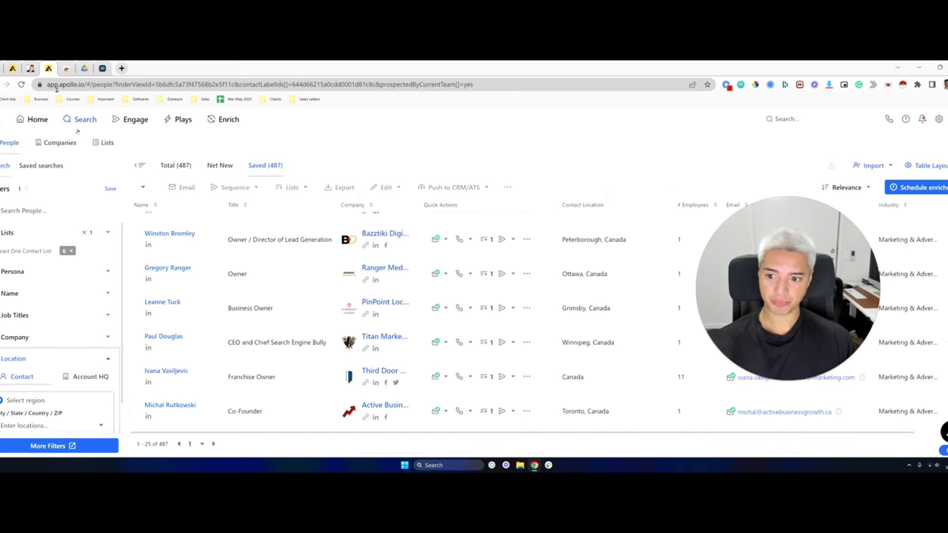
pyautogui.scroll(3, 259, 278)
pyautogui.scroll(-4, 254, 281)
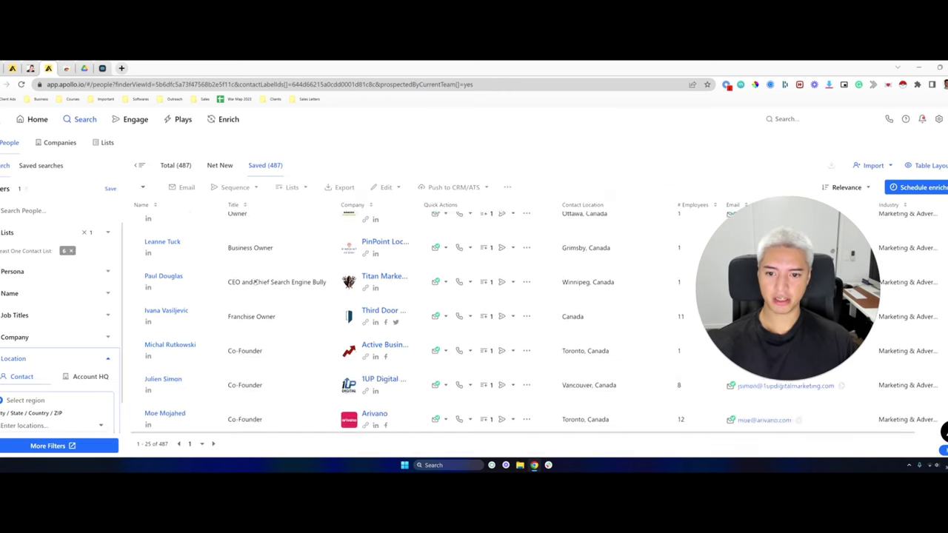
pyautogui.scroll(4, 255, 282)
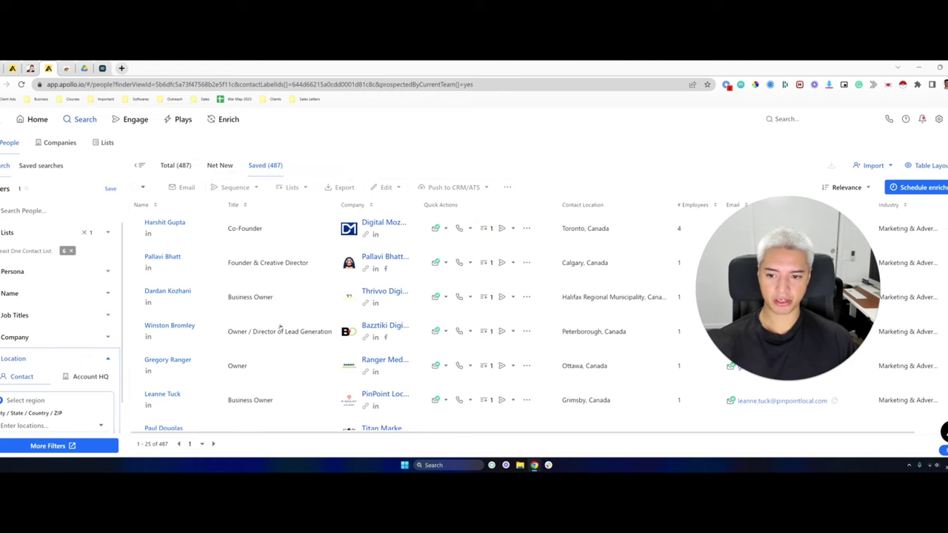
pyautogui.scroll(-5, 261, 341)
pyautogui.scroll(5, 444, 319)
pyautogui.moveTo(786, 289); pyautogui.dragTo(448, 240)
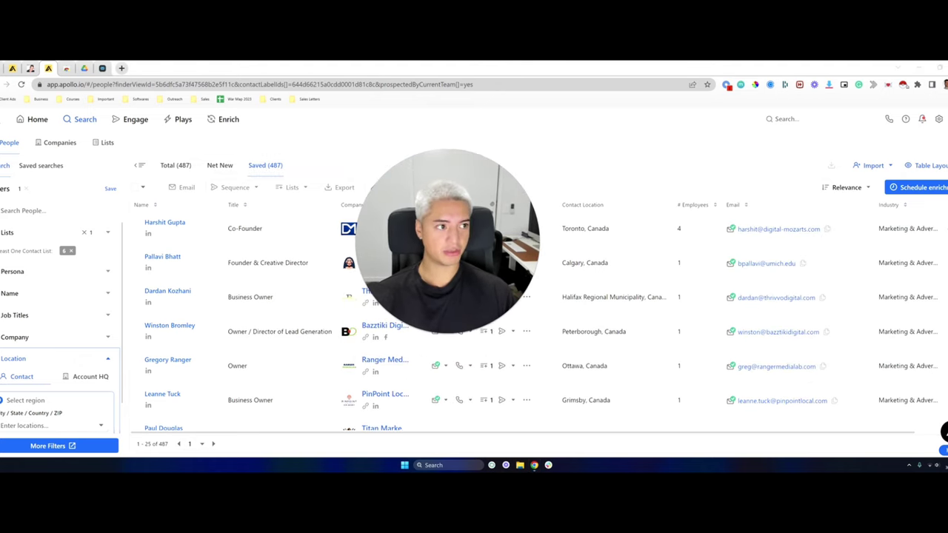
# Scrape all 20 pages of the Apollo list with Instant Data Scraper and save the 437 rows as CSV
pyautogui.click(902, 85)
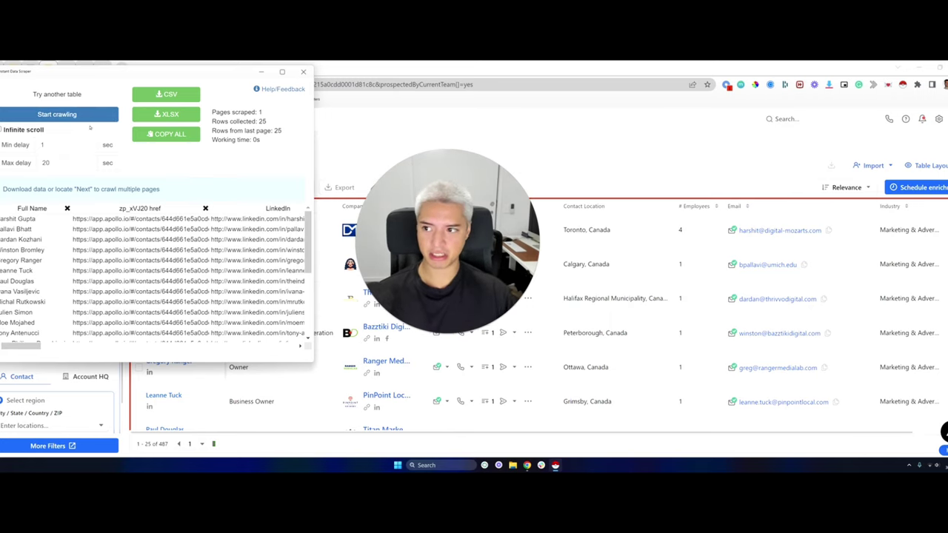
pyautogui.click(57, 115)
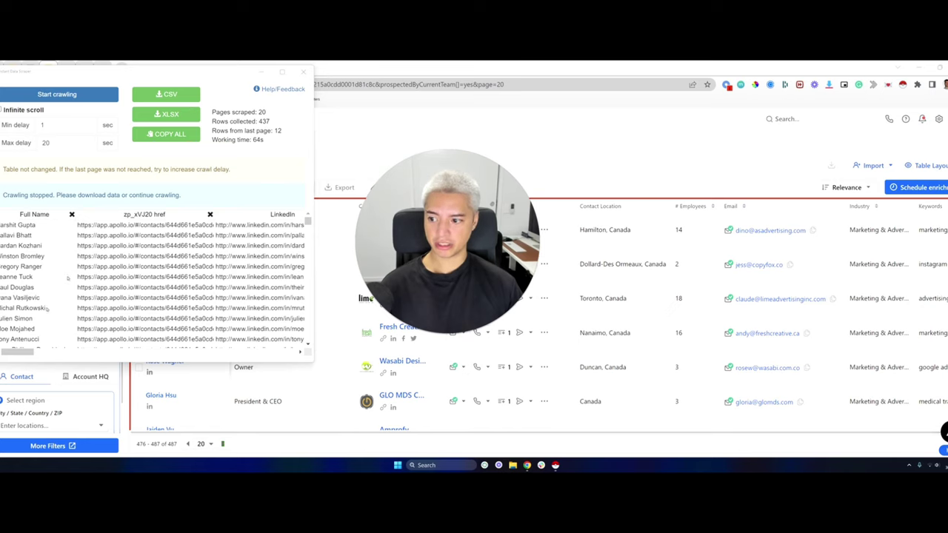
pyautogui.moveTo(15, 353)
pyautogui.mouseDown()
pyautogui.moveTo(33, 352)
pyautogui.moveTo(12, 343)
pyautogui.mouseUp()
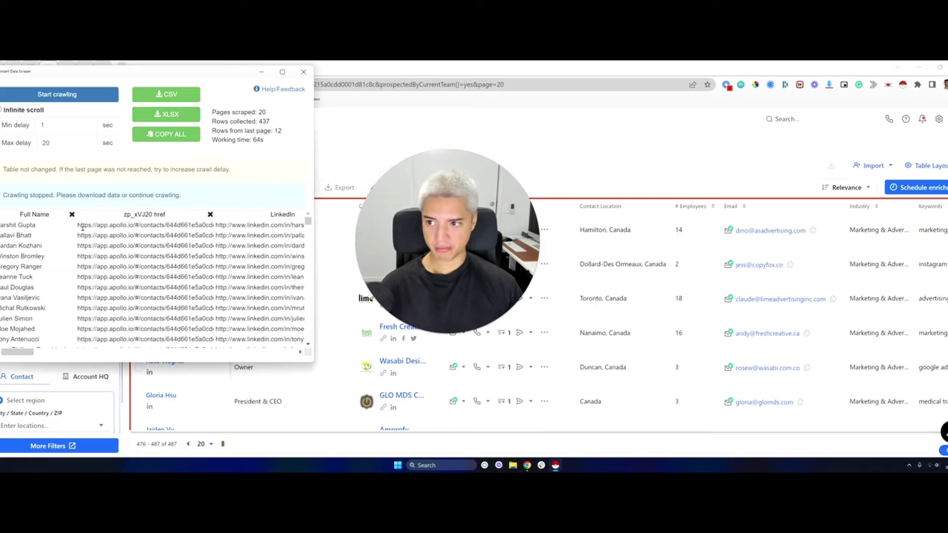
pyautogui.click(164, 94)
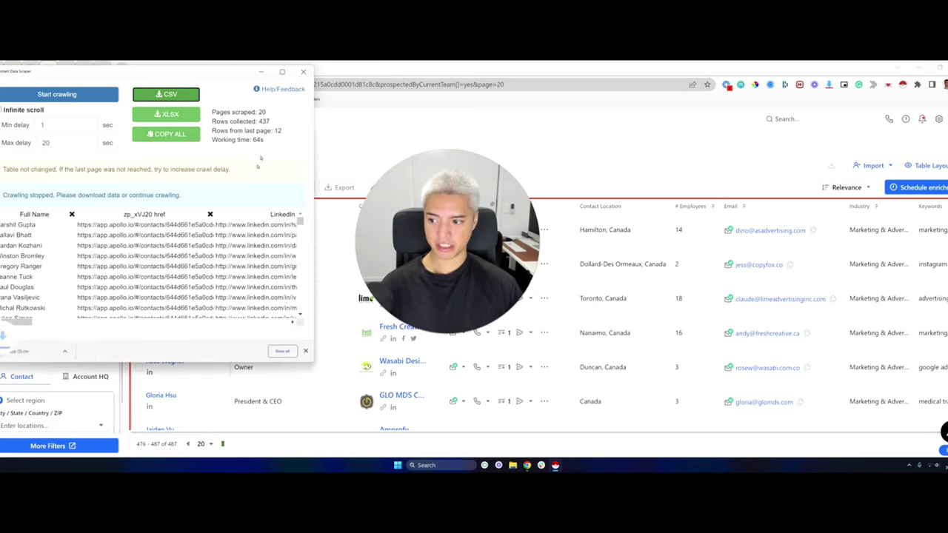
pyautogui.click(303, 72)
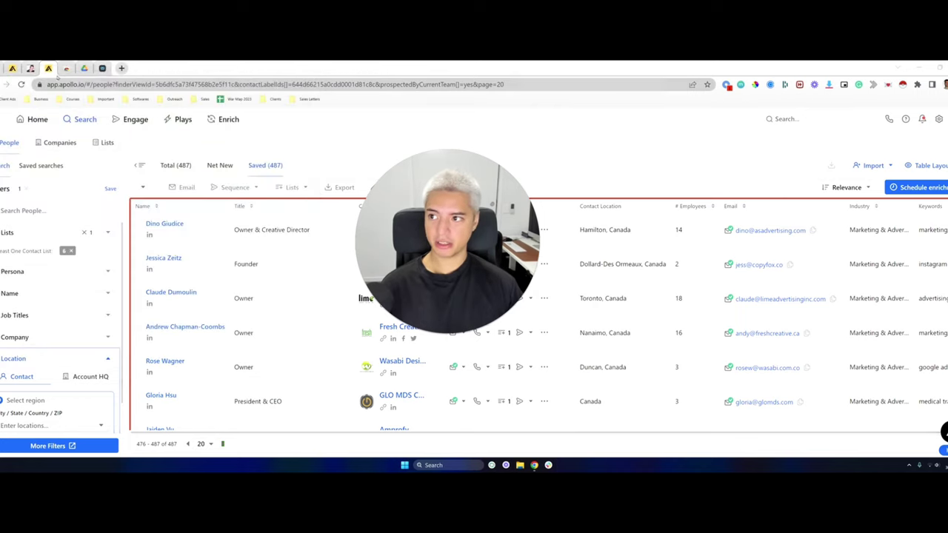
pyautogui.click(66, 68)
# Upload the downloaded CSV from Downloads to Google Drive as a new version of app (3).csv
pyautogui.click(84, 69)
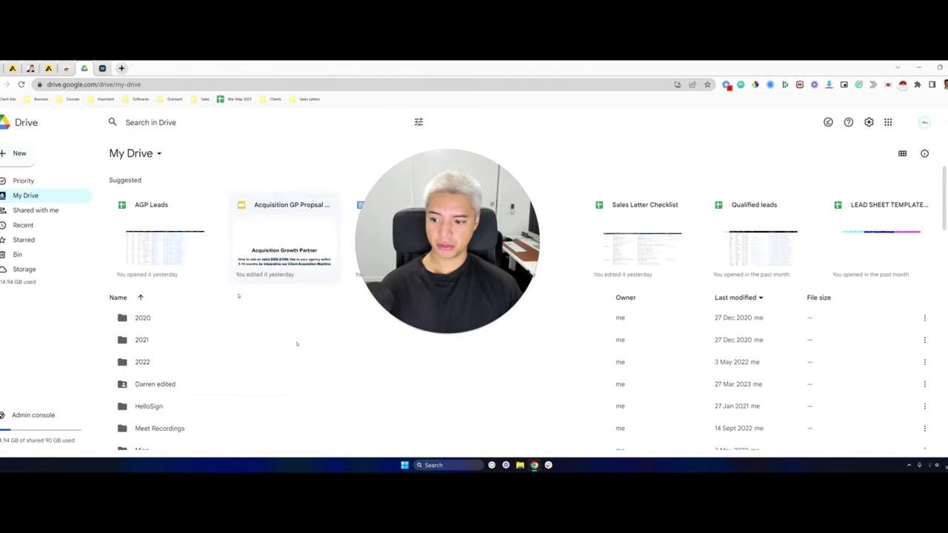
pyautogui.click(520, 465)
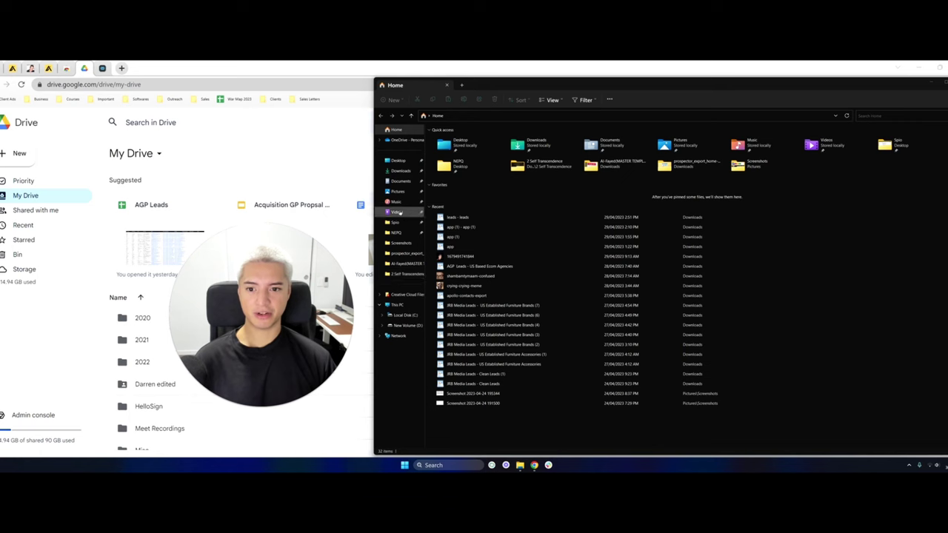
pyautogui.click(400, 170)
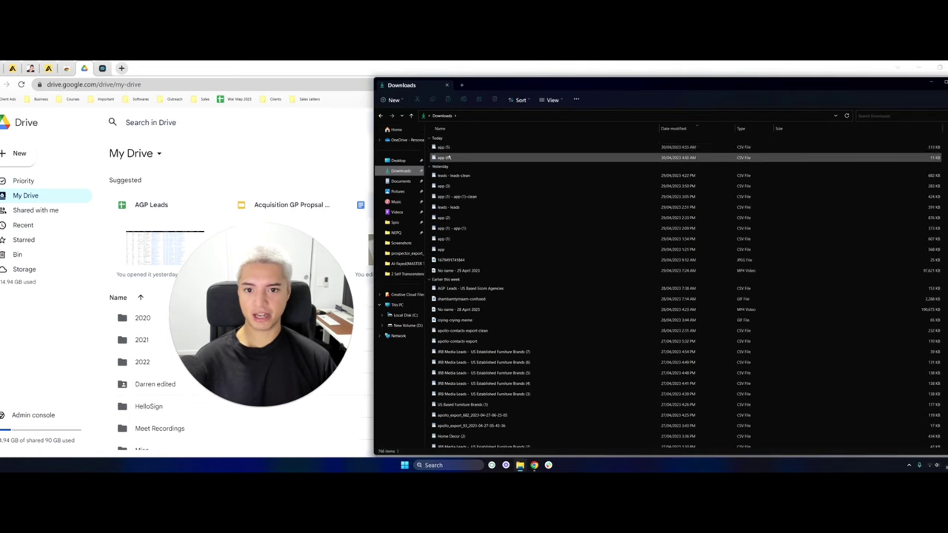
pyautogui.moveTo(449, 157); pyautogui.dragTo(146, 317)
pyautogui.click(561, 339)
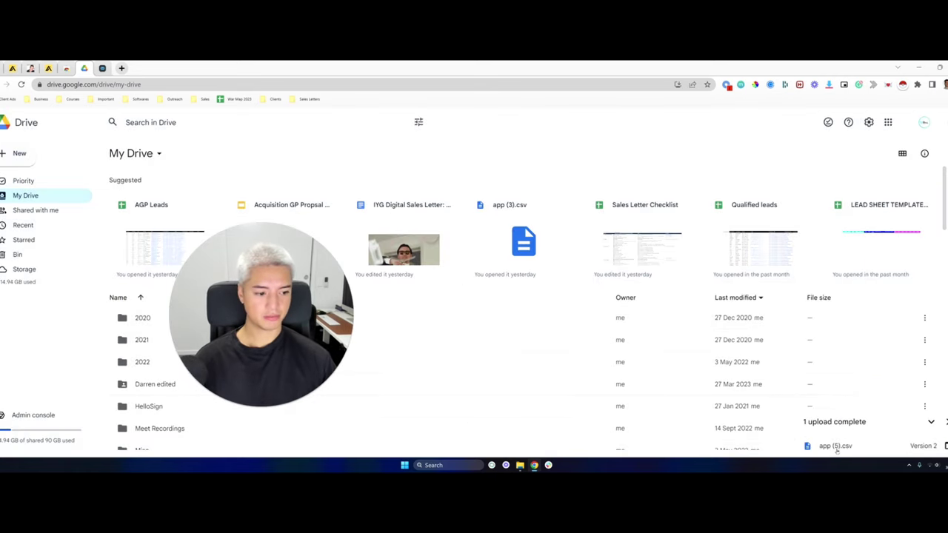
# Open app (3).csv in Google Sheets from its Drive preview, reloading the stalled tab
pyautogui.click(836, 446)
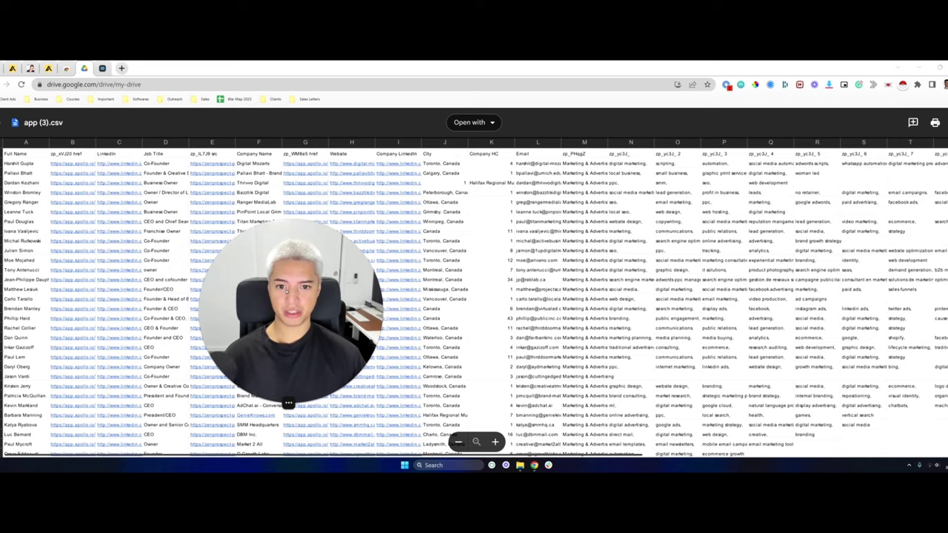
pyautogui.scroll(-1, 557, 190)
pyautogui.scroll(1, 556, 189)
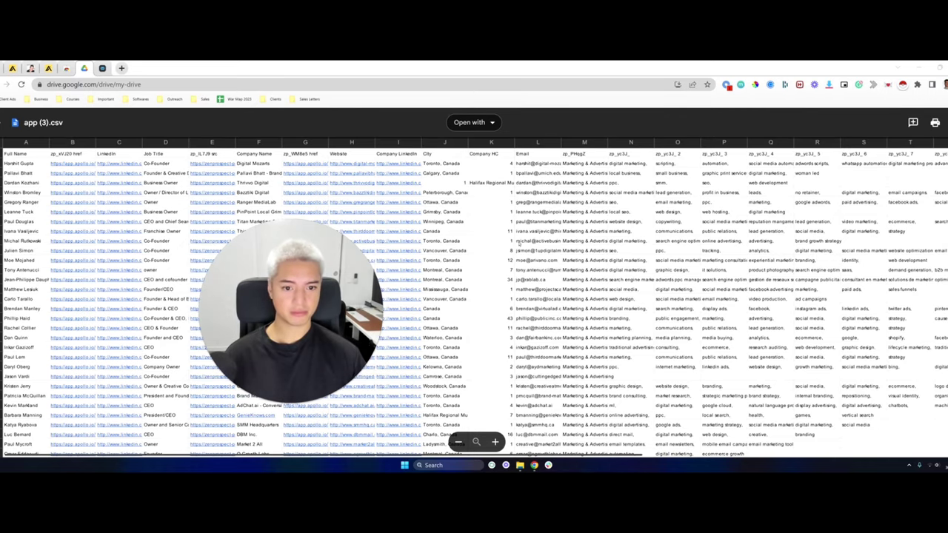
pyautogui.click(470, 123)
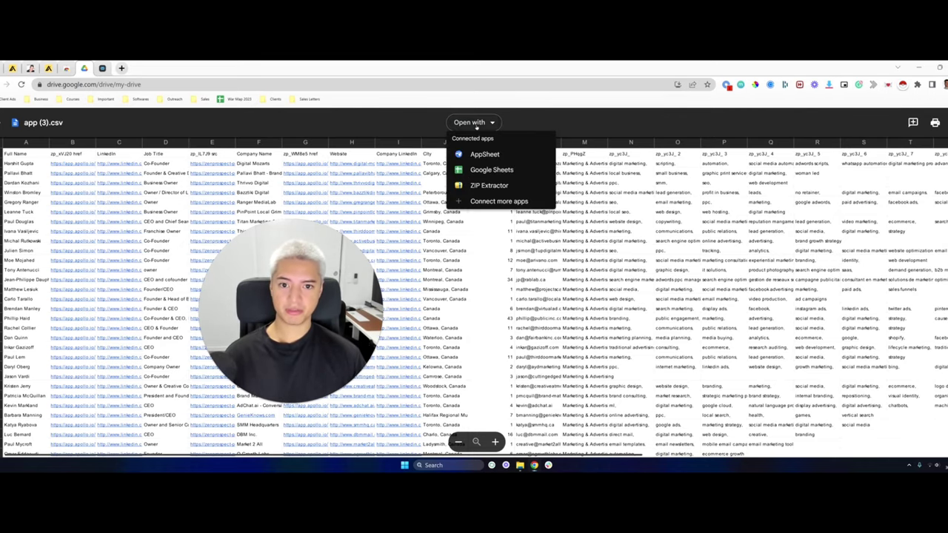
pyautogui.click(485, 171)
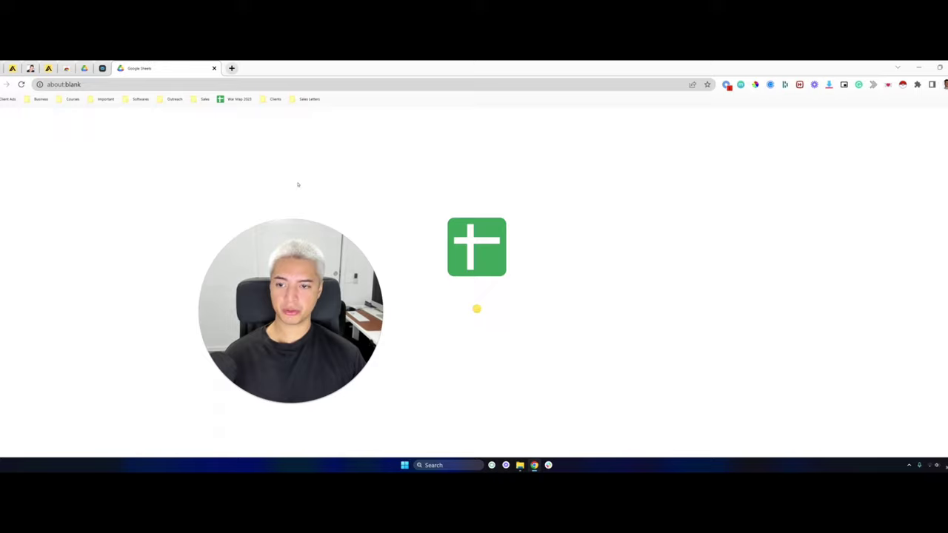
pyautogui.rightClick(157, 70)
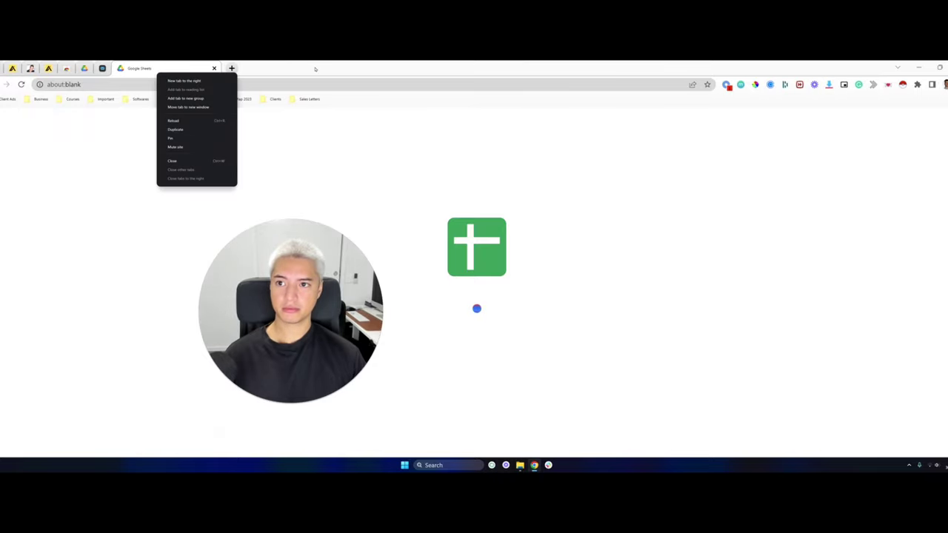
pyautogui.click(196, 122)
pyautogui.moveTo(288, 293); pyautogui.dragTo(412, 257)
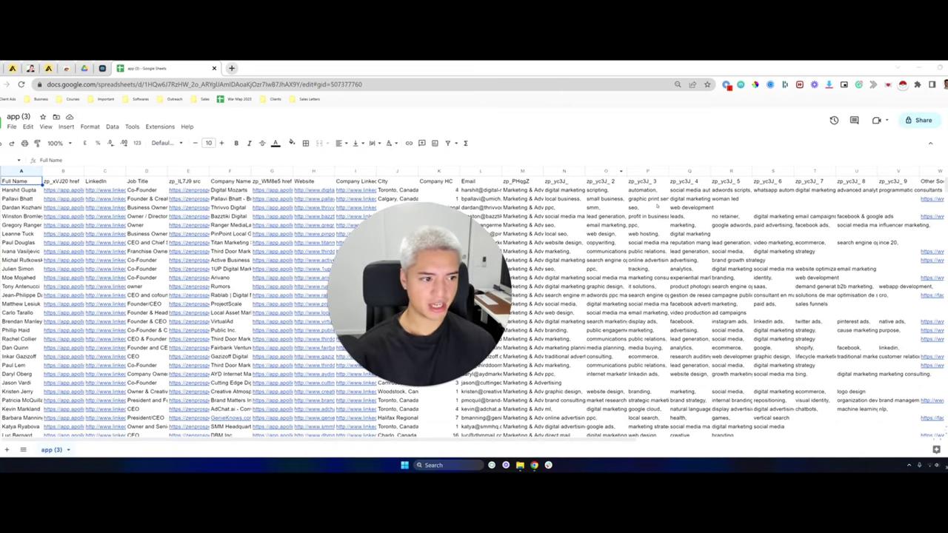
# Clear the leftover scraped columns N–V, X–Y and AA–AG
pyautogui.moveTo(579, 172); pyautogui.dragTo(897, 172)
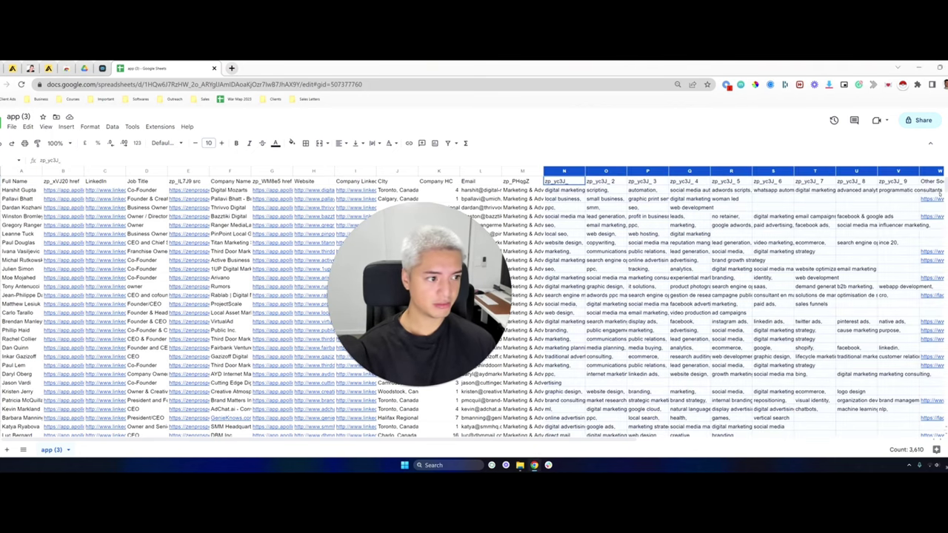
pyautogui.press('Delete')
pyautogui.press('Right')
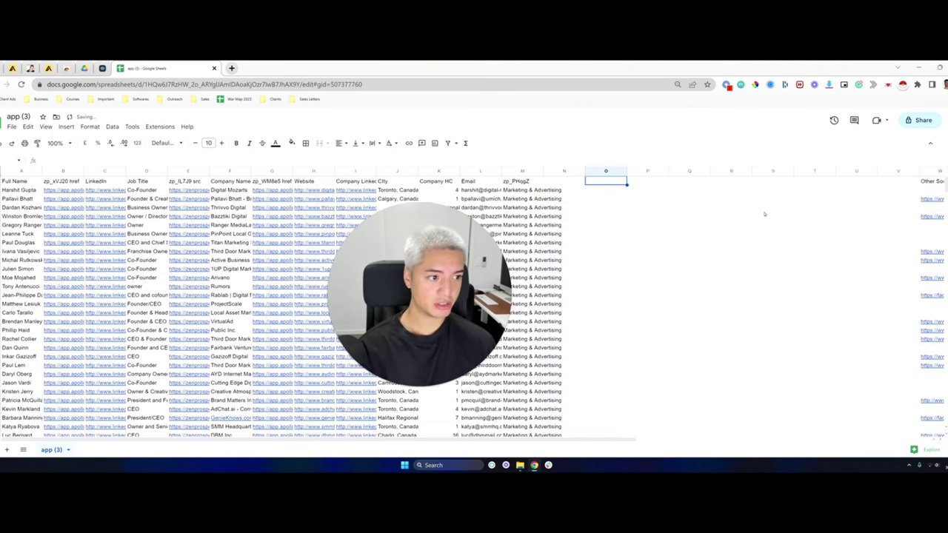
pyautogui.press('Right')
pyautogui.press('Right')
pyautogui.press('Right')
pyautogui.press('Right')
pyautogui.press('Right')
pyautogui.press('Right')
pyautogui.press('Right')
pyautogui.press('Right')
pyautogui.press('Right')
pyautogui.press('Right')
pyautogui.press('Right')
pyautogui.press('Right')
pyautogui.press('Right')
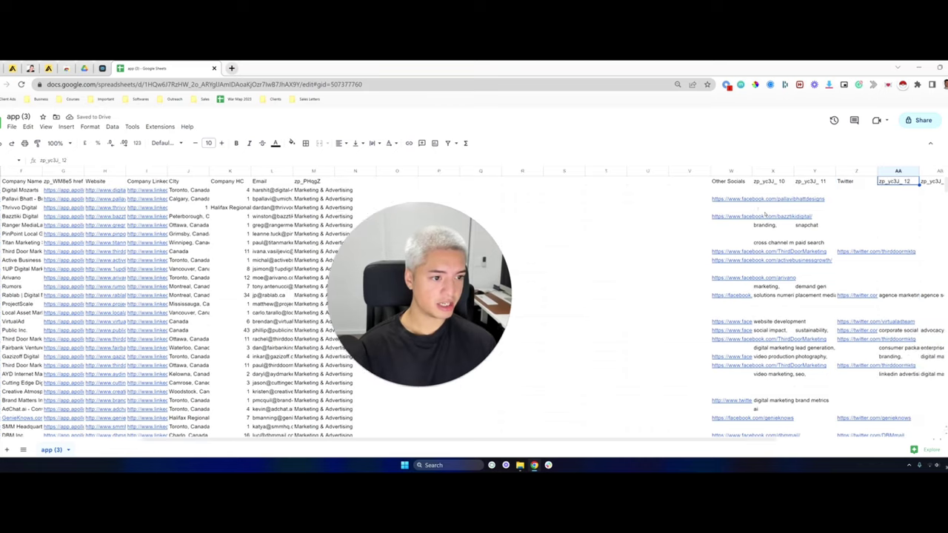
pyautogui.press('Right')
pyautogui.press('Right')
pyautogui.moveTo(646, 171); pyautogui.dragTo(678, 171)
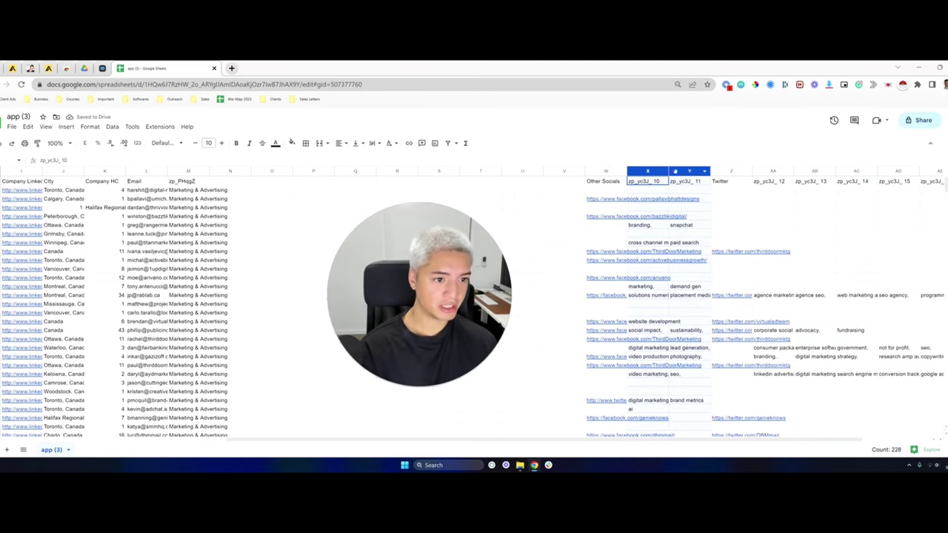
pyautogui.press('Delete')
pyautogui.moveTo(770, 171); pyautogui.dragTo(918, 171)
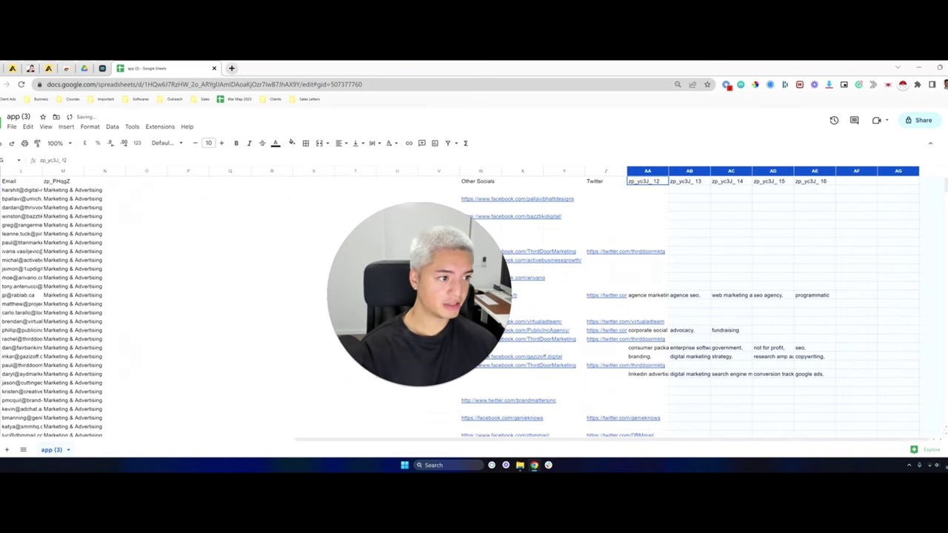
pyautogui.press('Delete')
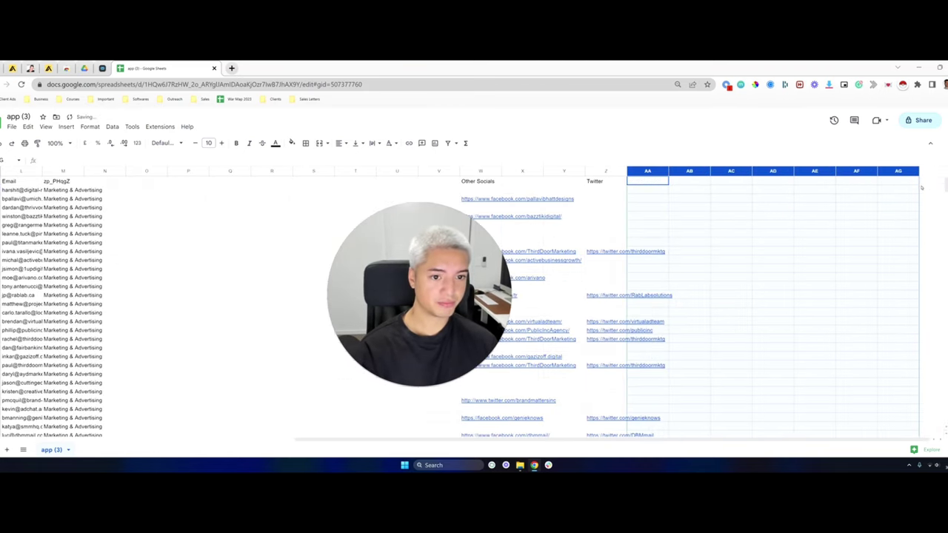
# Move the Twitter links from column Z into column X beside Other Socials
pyautogui.click(600, 171)
pyautogui.press('Delete')
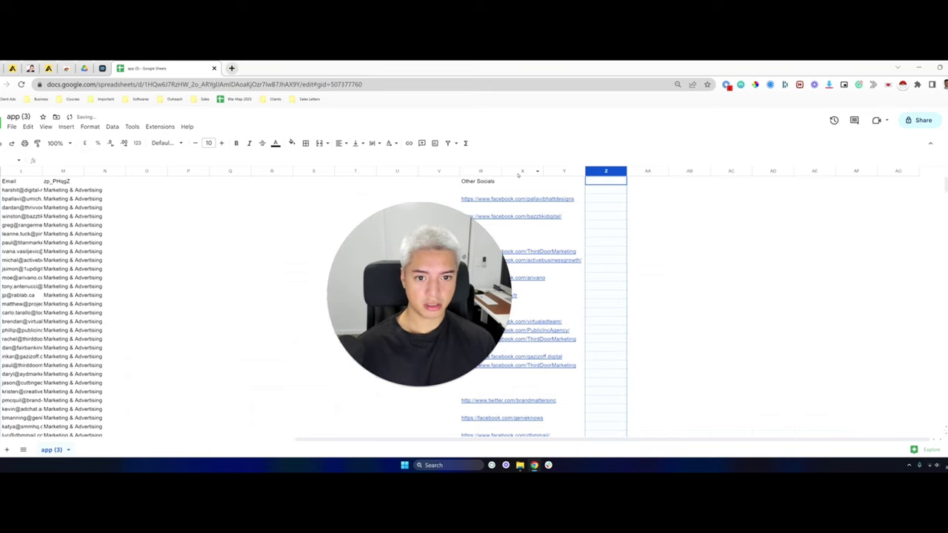
pyautogui.click(522, 171)
pyautogui.hotkey('ctrl', 'v')
pyautogui.click(228, 241)
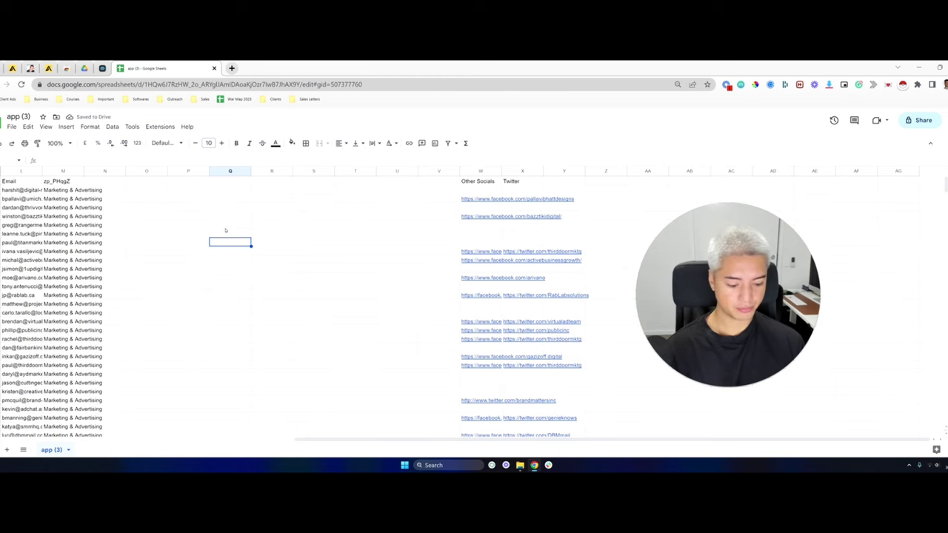
pyautogui.press('Home')
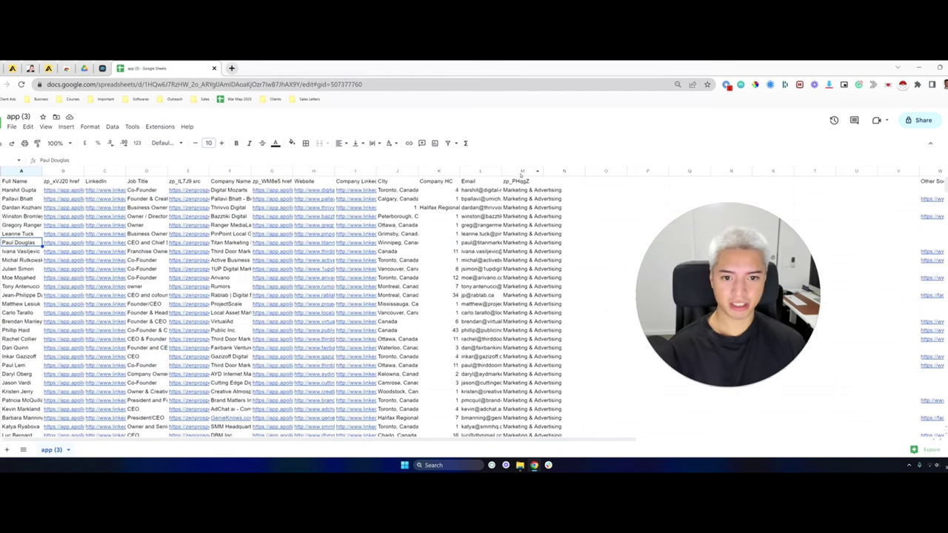
# Clear the industry, Company HC and City columns and move the emails from column L to J
pyautogui.click(522, 171)
pyautogui.press('Delete')
pyautogui.click(440, 171)
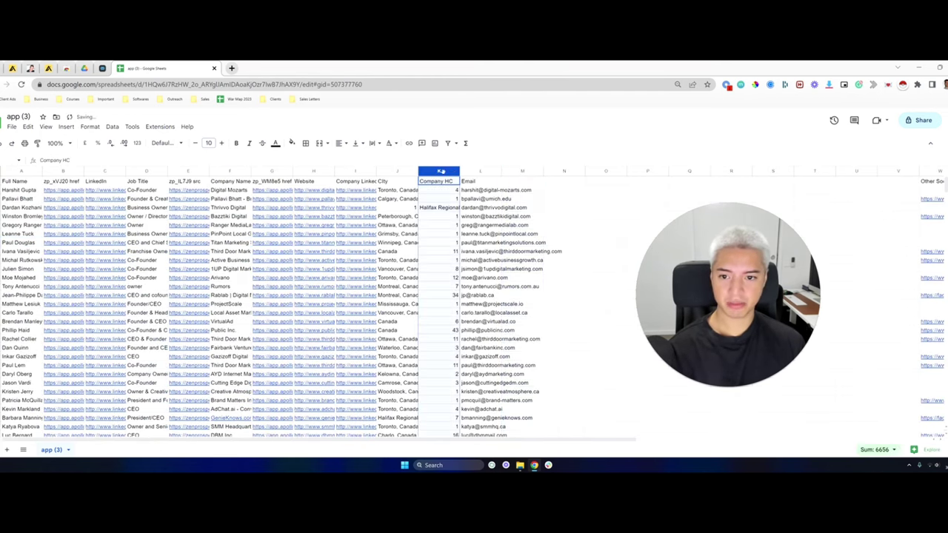
pyautogui.press('Delete')
pyautogui.click(397, 171)
pyautogui.press('Delete')
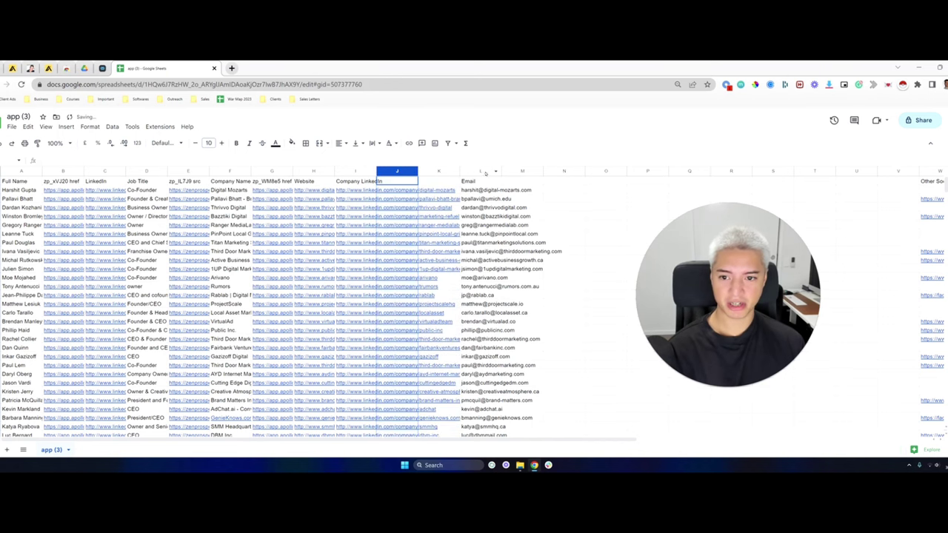
pyautogui.click(480, 171)
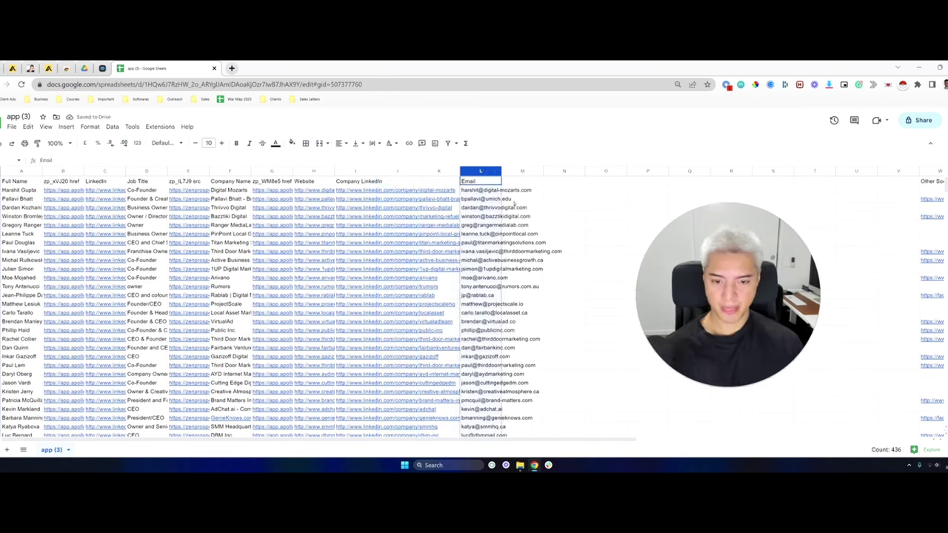
pyautogui.hotkey('ctrl', 'c')
pyautogui.press('Delete')
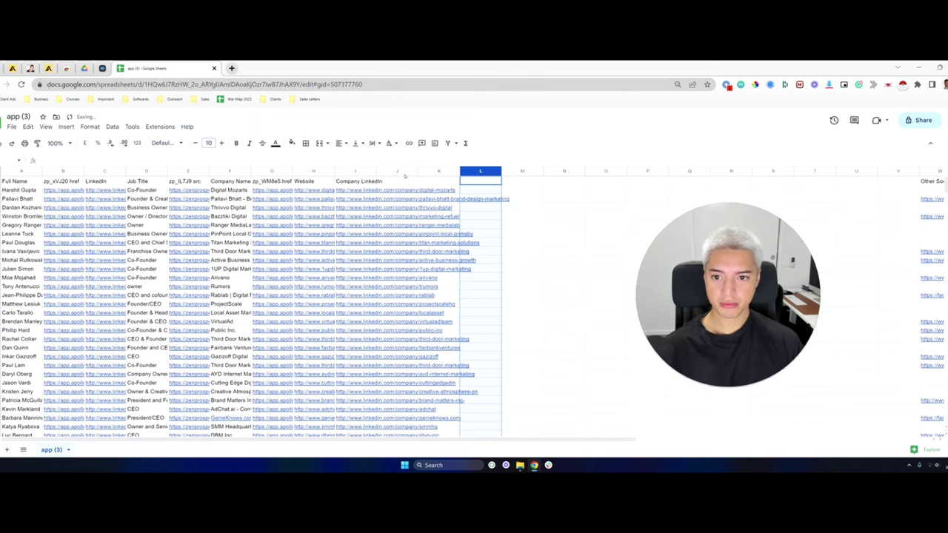
pyautogui.click(406, 172)
pyautogui.hotkey('ctrl', 'v')
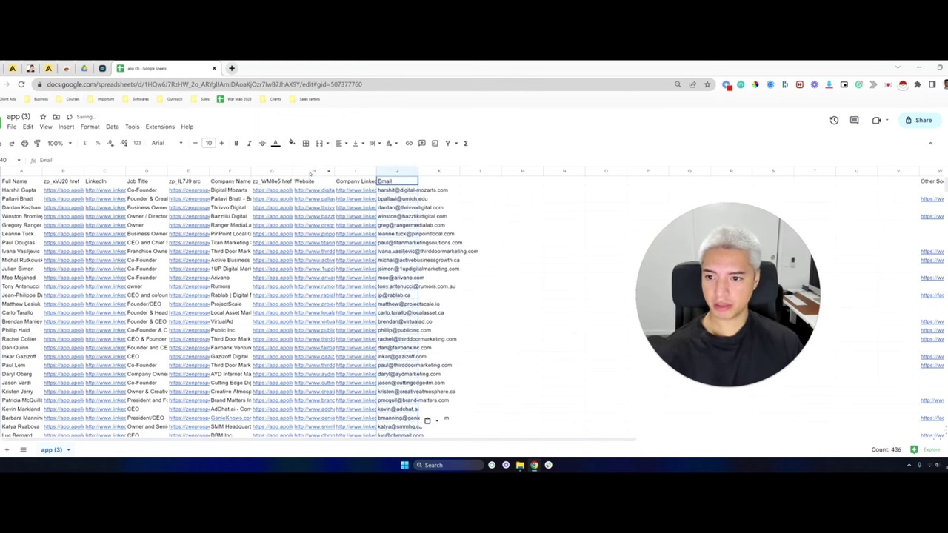
# Clear the zp_WM8e5 href column G and shift Website, Company LinkedIn and Email one column left
pyautogui.click(273, 171)
pyautogui.press('Delete')
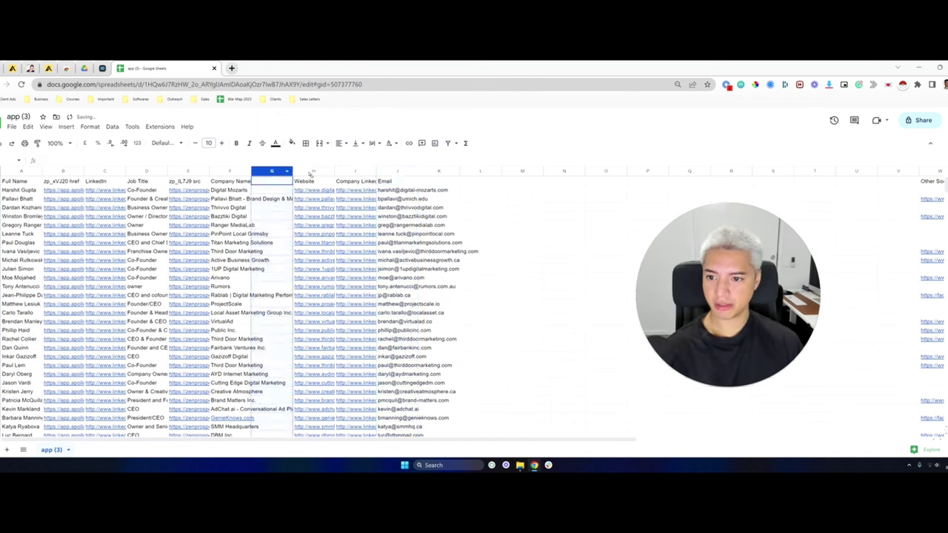
pyautogui.click(311, 171)
pyautogui.keyDown('shift'); pyautogui.click(395, 169); pyautogui.keyUp('shift')
pyautogui.hotkey('ctrl', 'c')
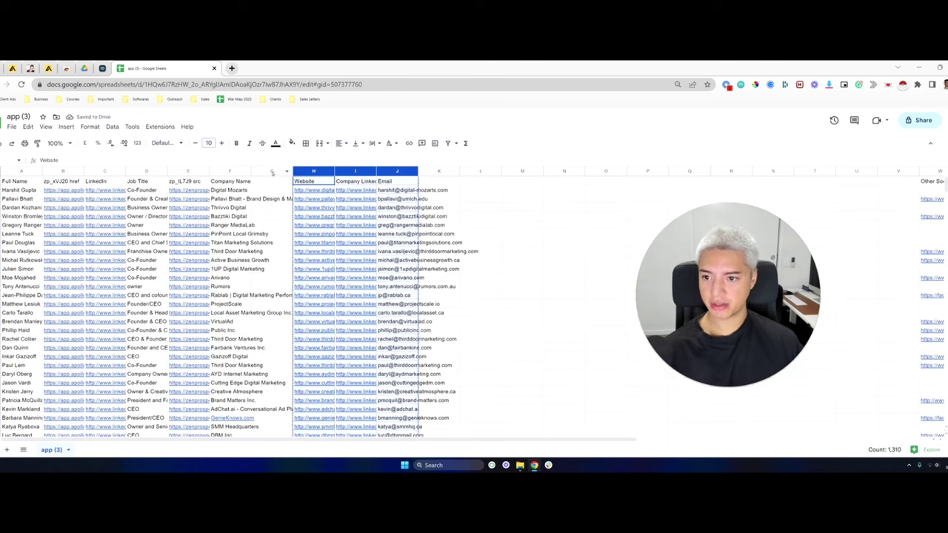
pyautogui.click(272, 171)
pyautogui.hotkey('ctrl', 'v')
pyautogui.click(395, 171)
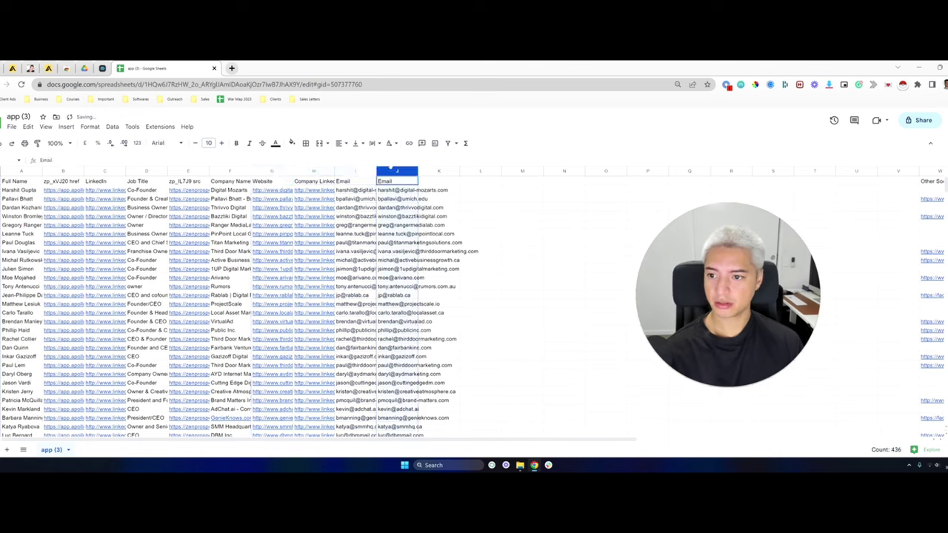
pyautogui.press('Delete')
# Clear the zp_iL7J9 src column E and the app link column B, and copy LinkedIn and Job Title
pyautogui.click(196, 171)
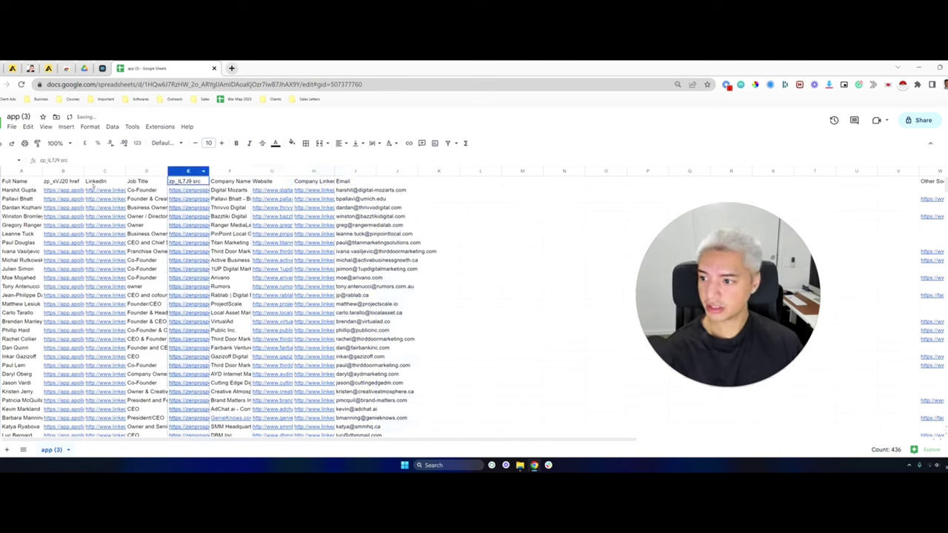
pyautogui.press('Delete')
pyautogui.click(63, 171)
pyautogui.press('Delete')
pyautogui.click(105, 171)
pyautogui.keyDown('shift'); pyautogui.click(152, 171); pyautogui.keyUp('shift')
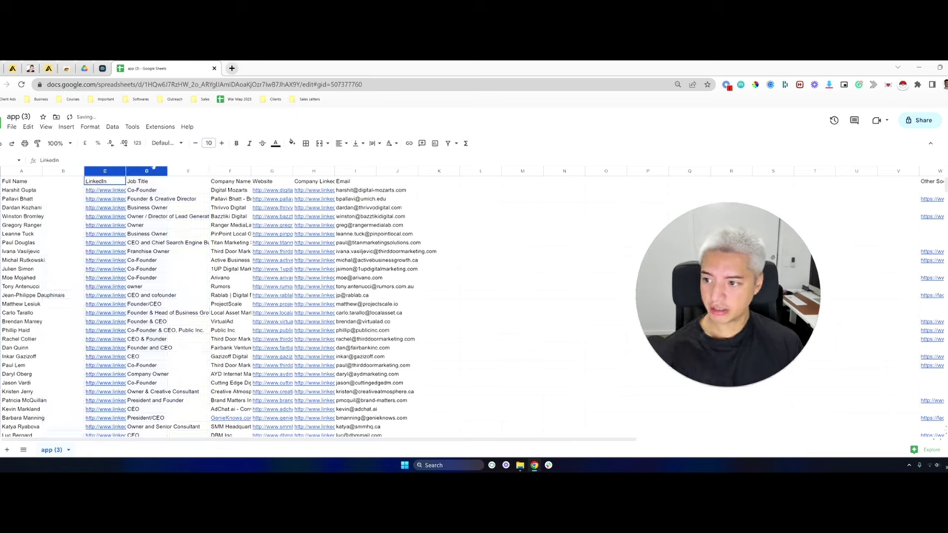
pyautogui.hotkey('ctrl', 'c')
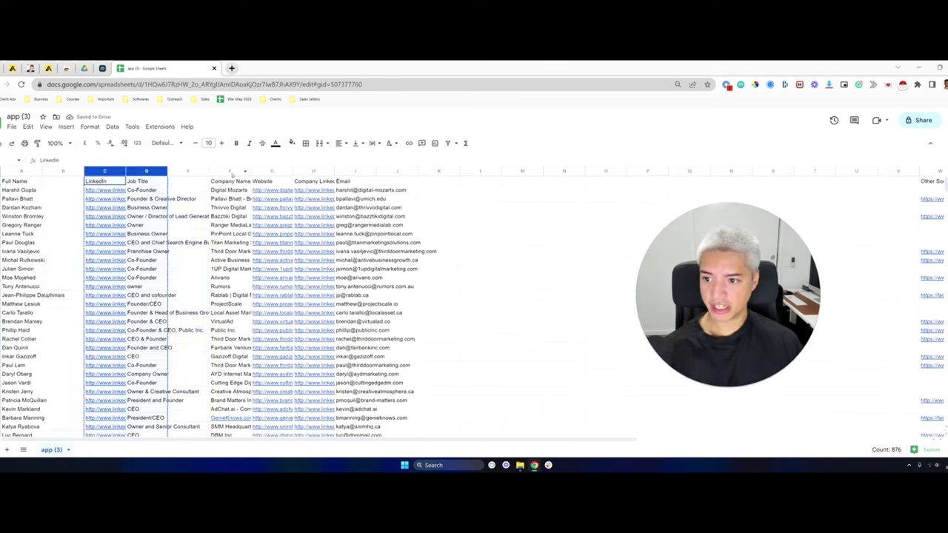
# Move the Company Name through Email columns into columns E–H
pyautogui.click(229, 171)
pyautogui.keyDown('shift'); pyautogui.click(318, 171); pyautogui.keyUp('shift')
pyautogui.keyDown('shift'); pyautogui.click(356, 171); pyautogui.keyUp('shift')
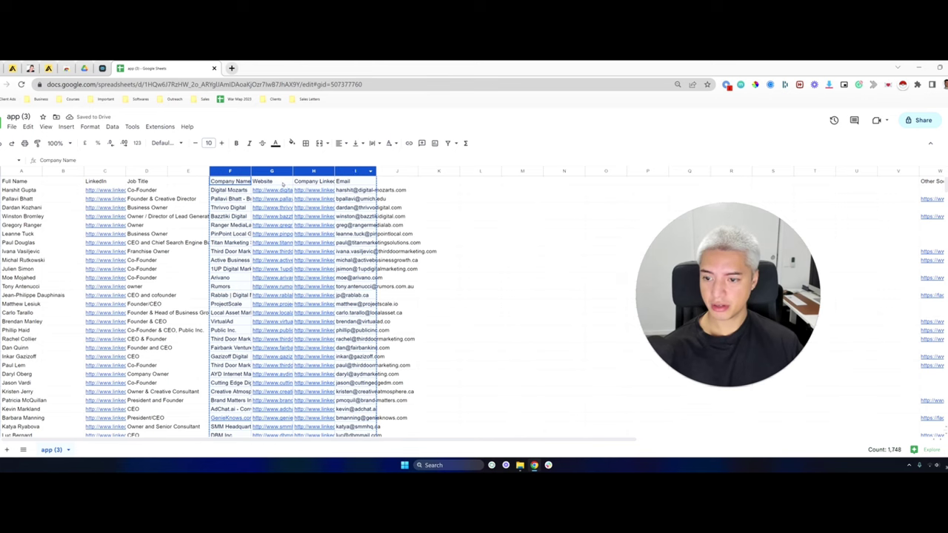
pyautogui.press('Delete')
pyautogui.click(189, 172)
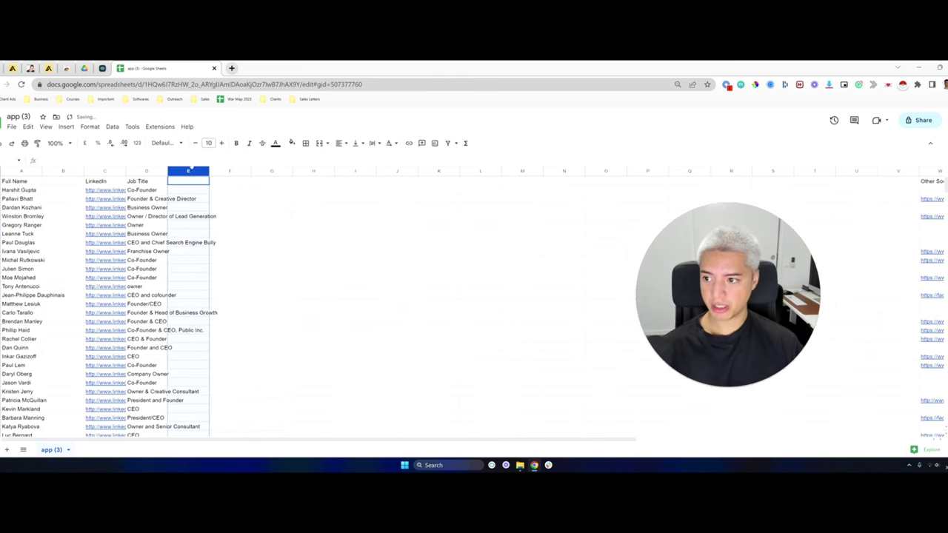
pyautogui.hotkey('ctrl', 'v')
pyautogui.click(55, 183)
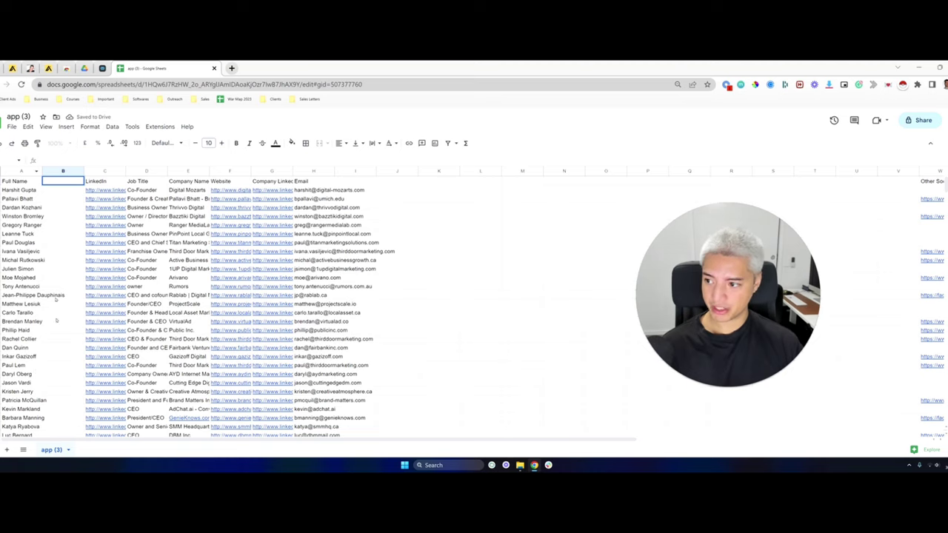
# Add a 'First Name' header in B1 and select the Full Name column A
pyautogui.write('Firs')
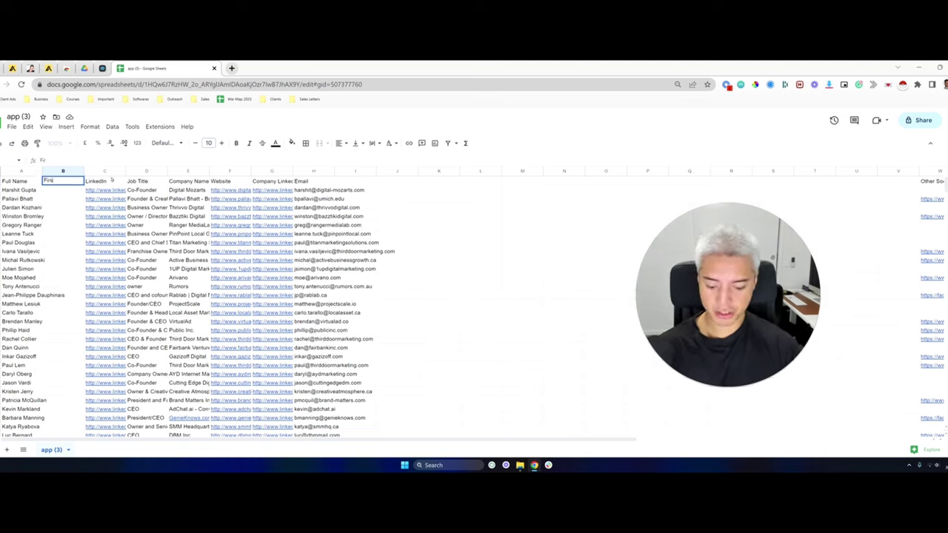
pyautogui.write('t Name')
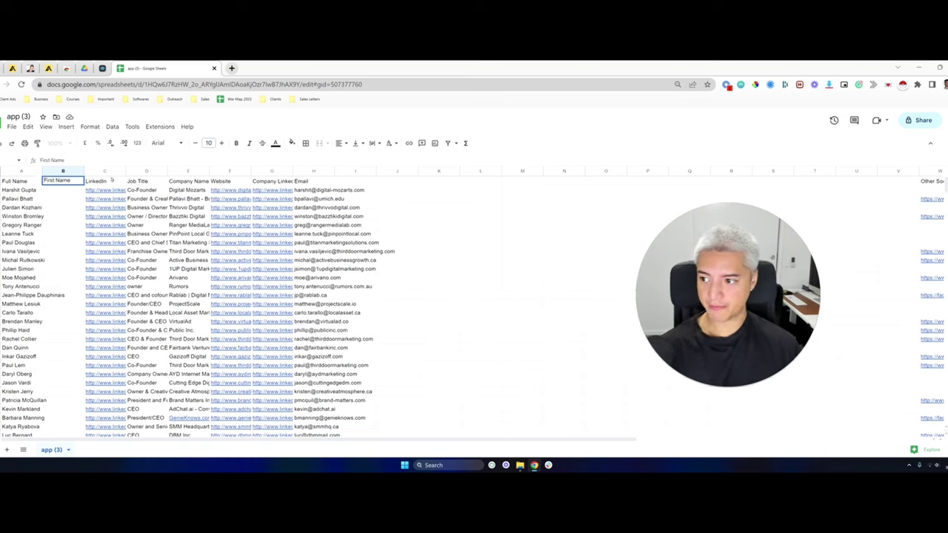
pyautogui.press('Return')
pyautogui.click(159, 127)
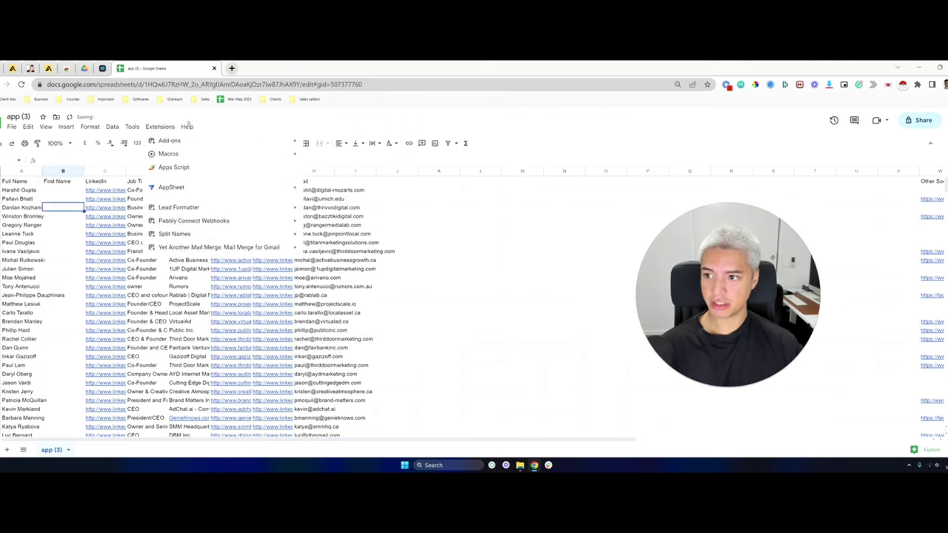
pyautogui.moveTo(175, 232)
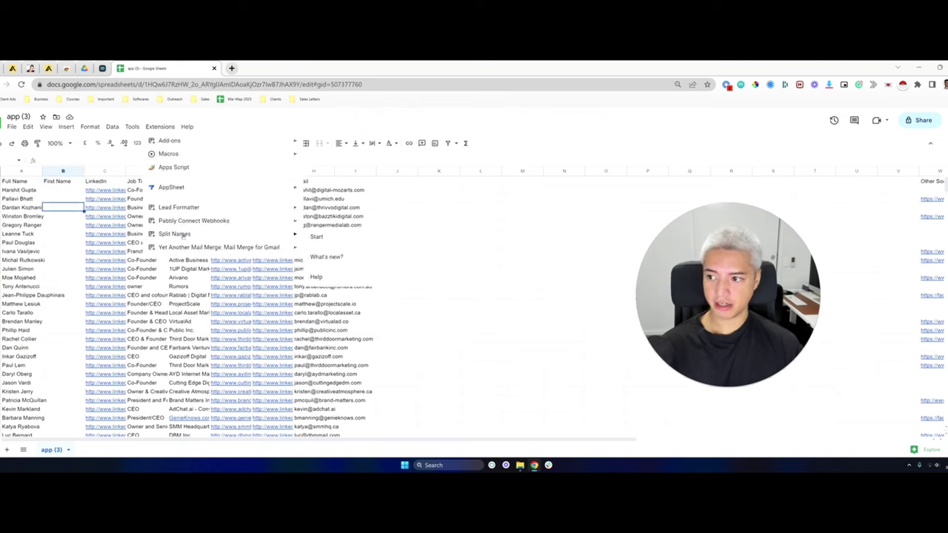
pyautogui.press('Escape')
pyautogui.hotkey('ctrl', 'Home')
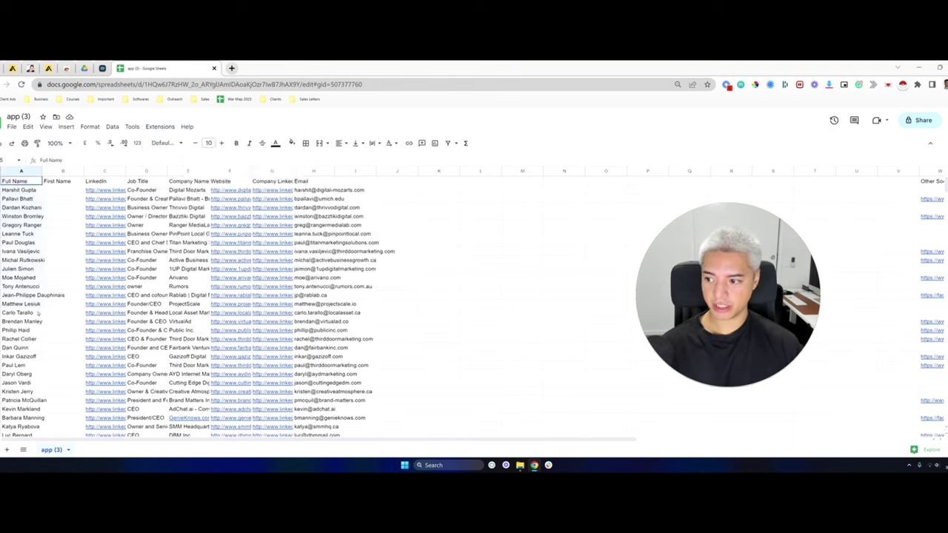
pyautogui.moveTo(22, 190); pyautogui.dragTo(34, 394)
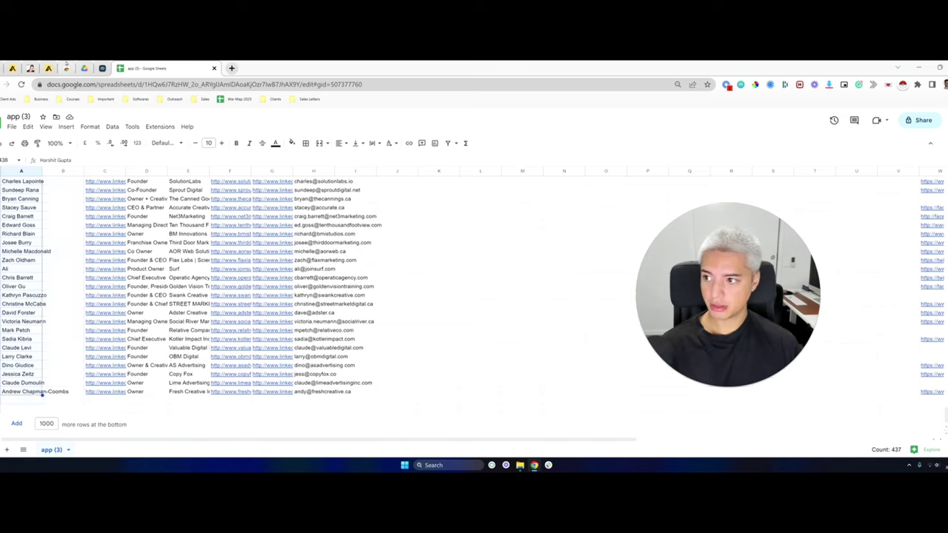
# Run the Split Names add-on to extract first names from the 436 full names
pyautogui.click(132, 128)
pyautogui.moveTo(157, 128)
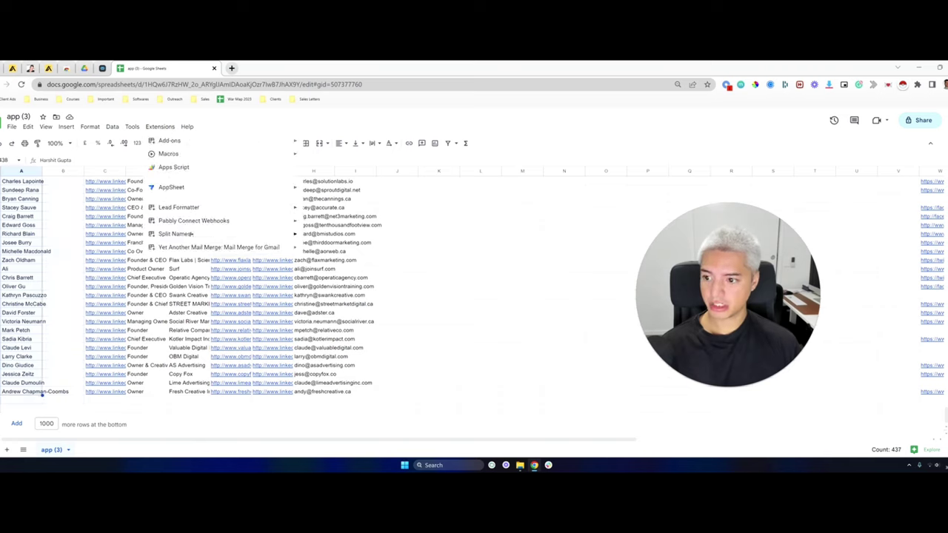
pyautogui.moveTo(191, 234)
pyautogui.click(317, 236)
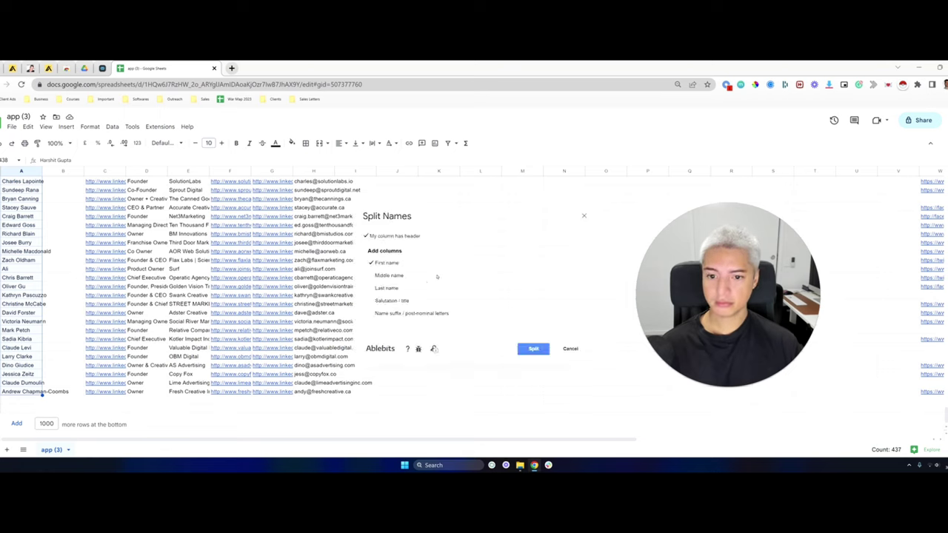
pyautogui.click(530, 349)
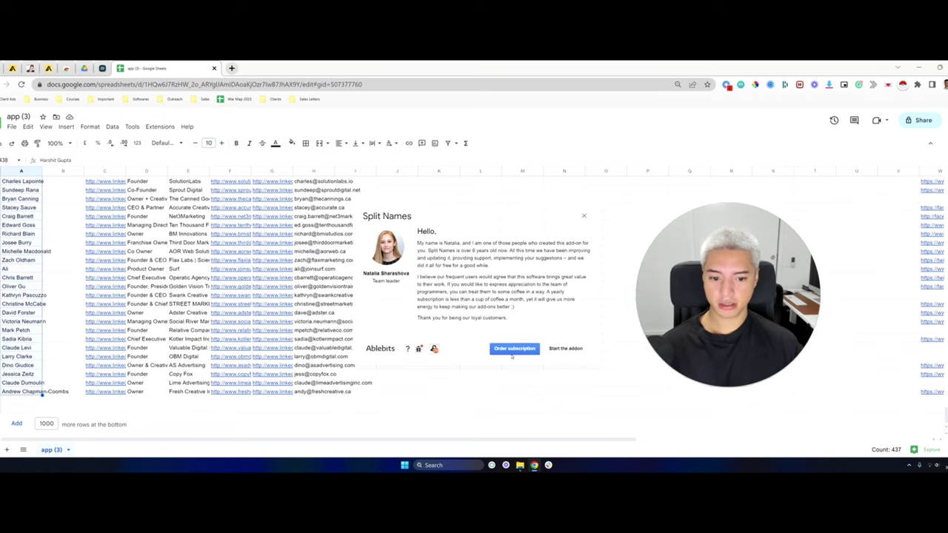
pyautogui.click(565, 349)
pyautogui.click(534, 348)
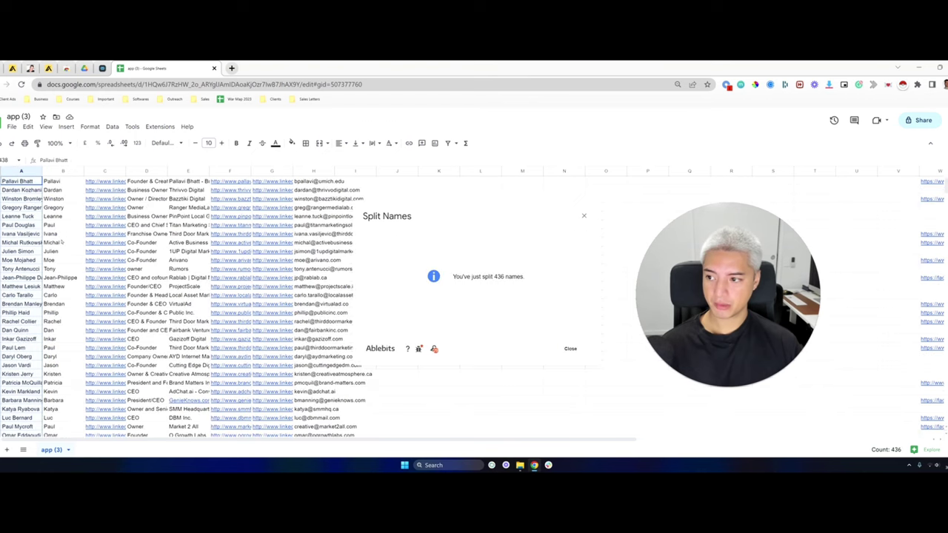
pyautogui.scroll(1, 62, 243)
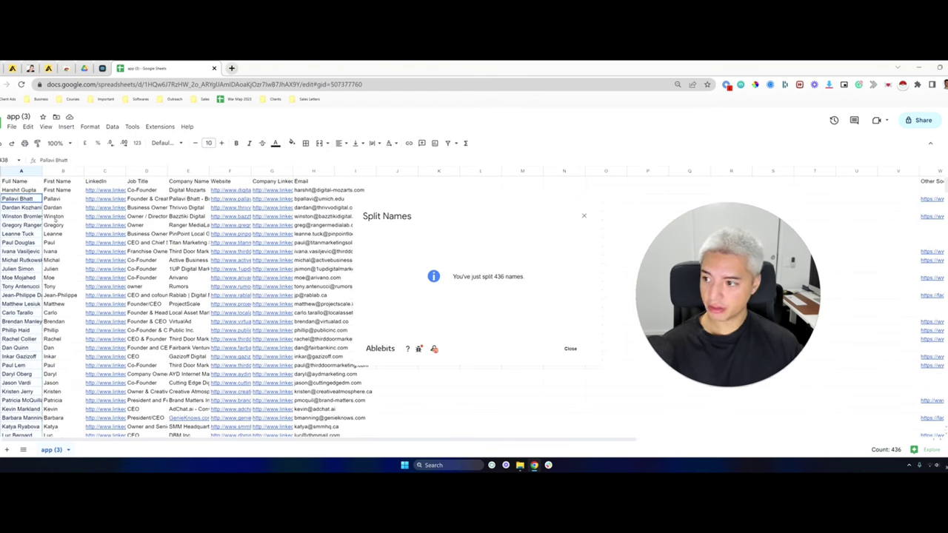
# Copy the first lead's first name out of full-name cell A2 and paste it
pyautogui.click(53, 189)
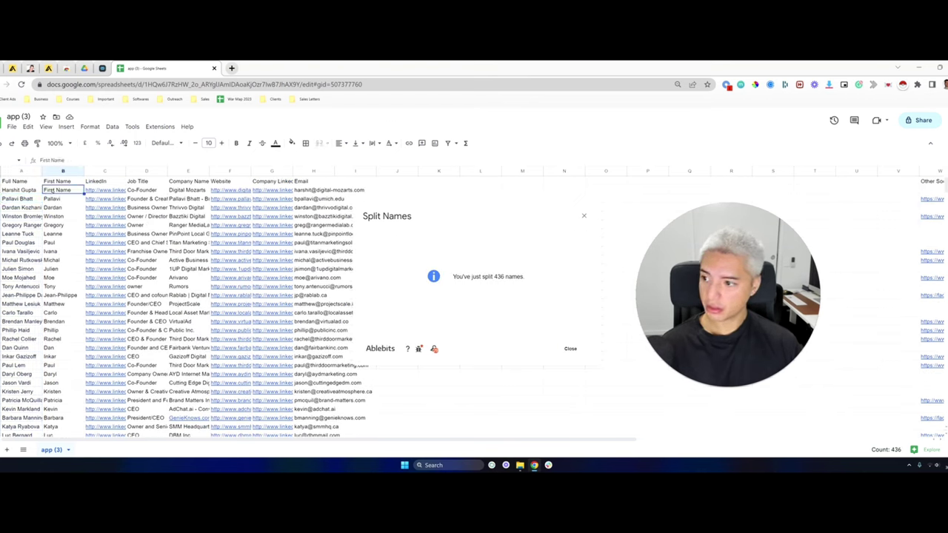
pyautogui.doubleClick(20, 190)
pyautogui.doubleClick(18, 190)
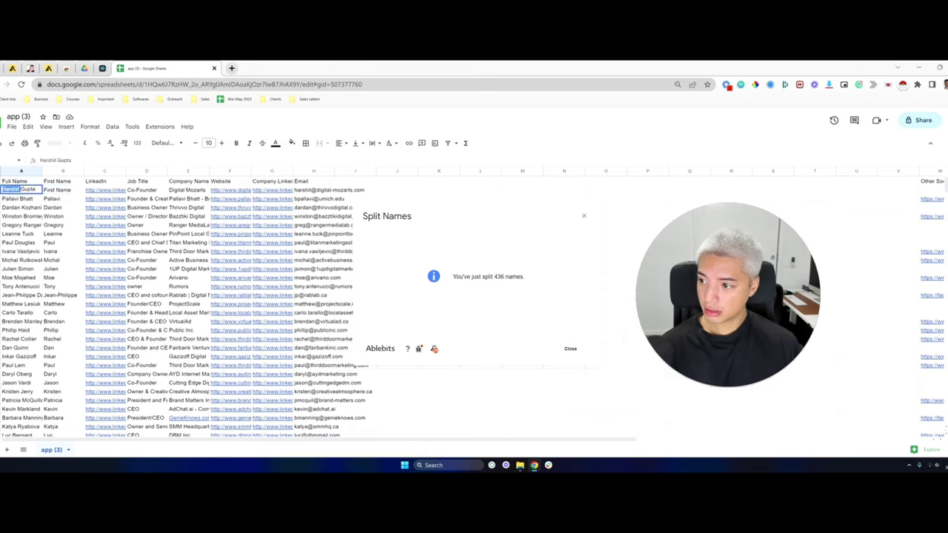
pyautogui.hotkey('ctrl', 'c')
pyautogui.click(52, 190)
pyautogui.hotkey('ctrl', 'v')
# Dismiss the Split Names confirmation and scroll column B checking the split first names
pyautogui.click(72, 210)
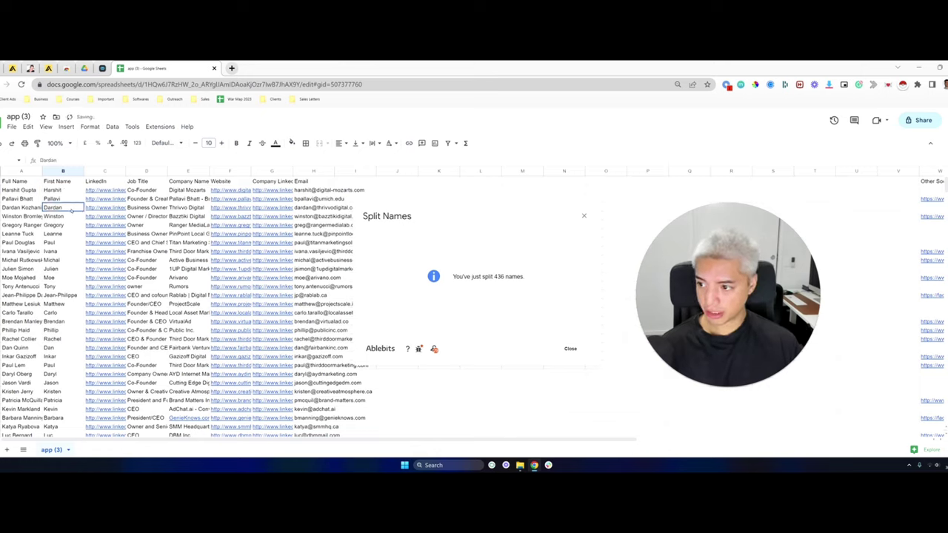
pyautogui.click(584, 217)
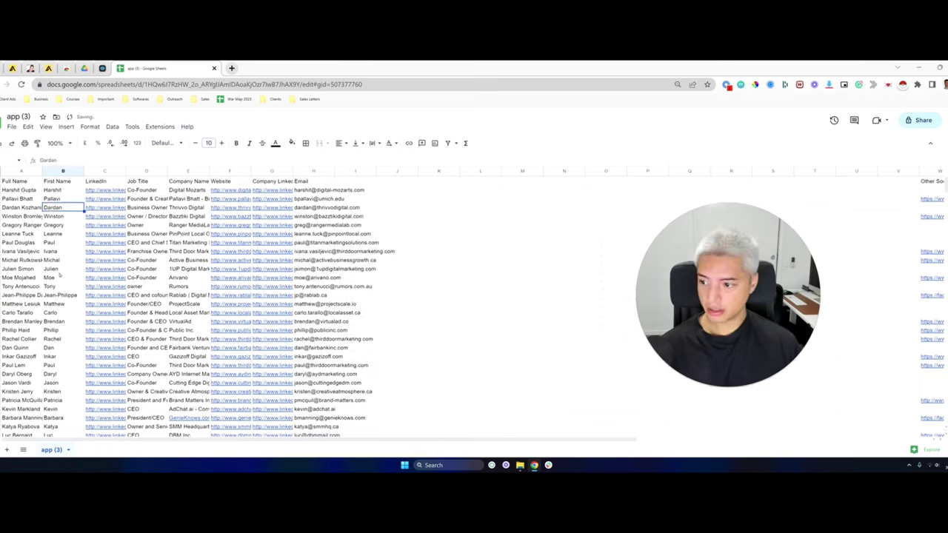
pyautogui.scroll(-4, 60, 274)
pyautogui.click(69, 199)
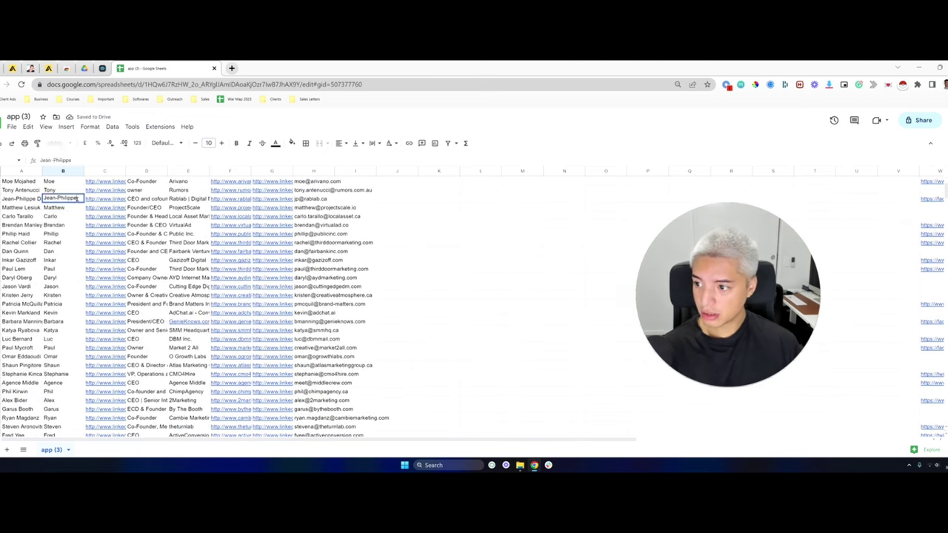
pyautogui.click(72, 224)
pyautogui.scroll(-2, 65, 280)
pyautogui.scroll(-20, 65, 280)
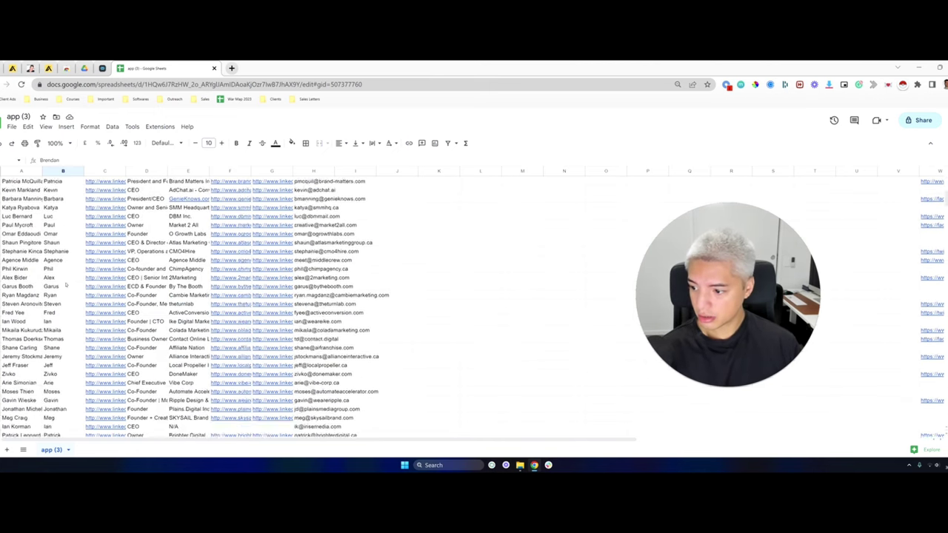
pyautogui.scroll(-20, 56, 294)
pyautogui.scroll(20, 42, 304)
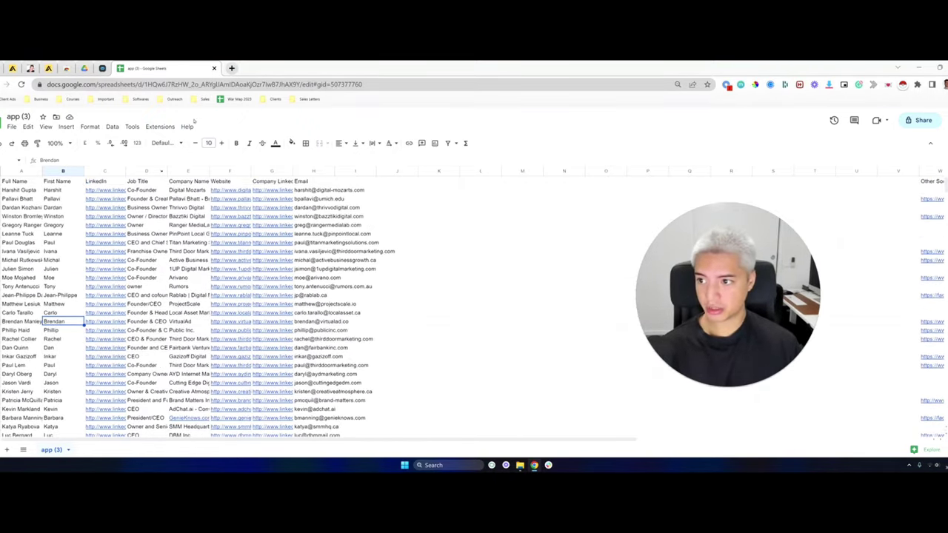
pyautogui.scroll(-5, 171, 207)
pyautogui.scroll(5, 170, 208)
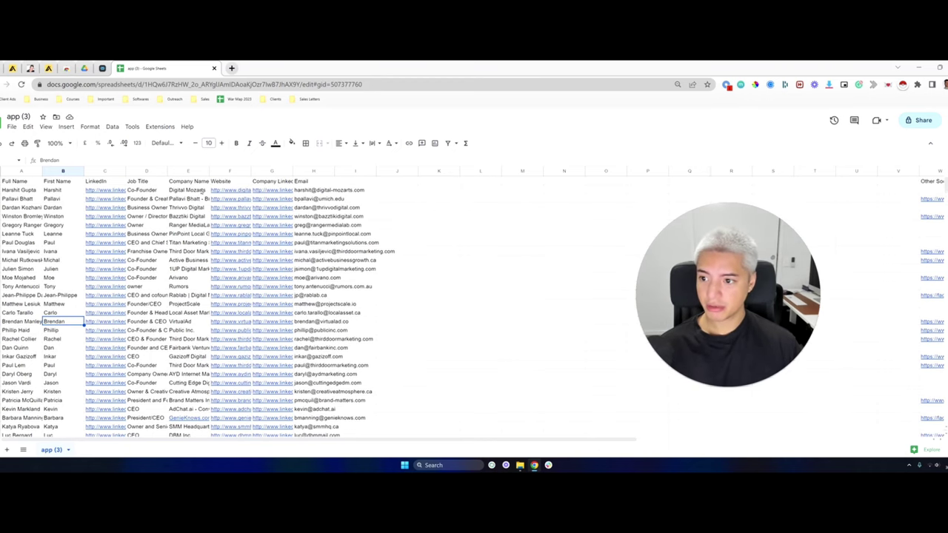
pyautogui.scroll(-7, 193, 222)
# Inspect the GenieKnows.com company entry and the job titles
pyautogui.click(185, 243)
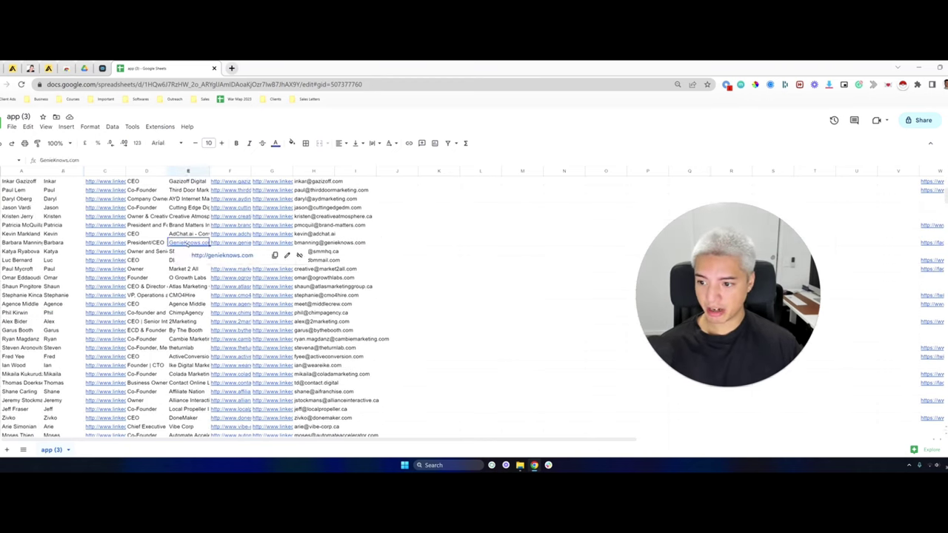
pyautogui.click(137, 268)
pyautogui.scroll(7, 146, 295)
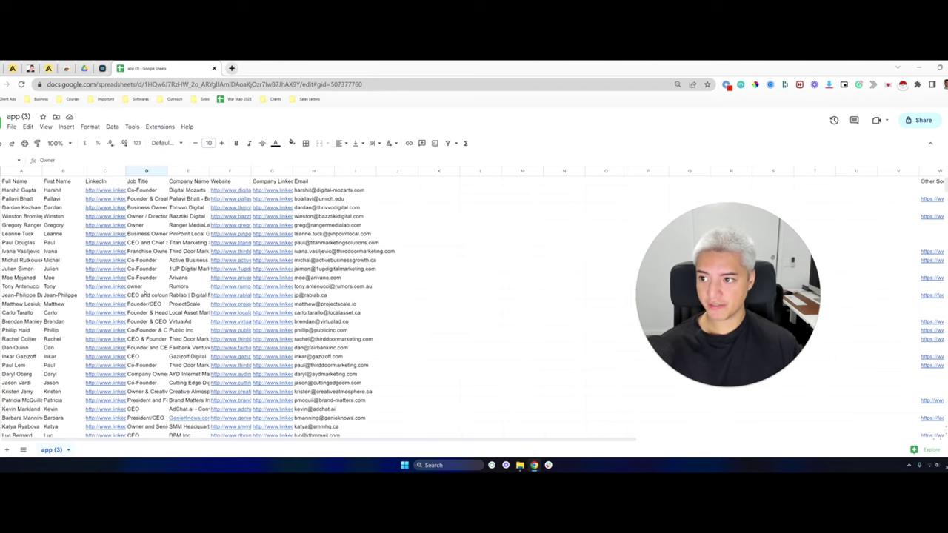
# Run Lead Formatter's Format with columns B, H and E and a blank Job Title
pyautogui.click(133, 126)
pyautogui.moveTo(148, 127)
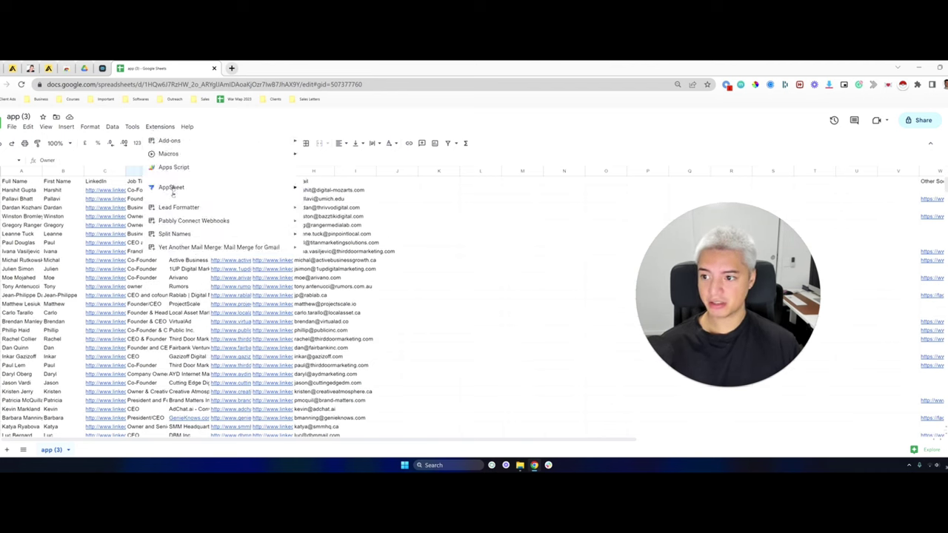
pyautogui.moveTo(226, 211)
pyautogui.click(338, 211)
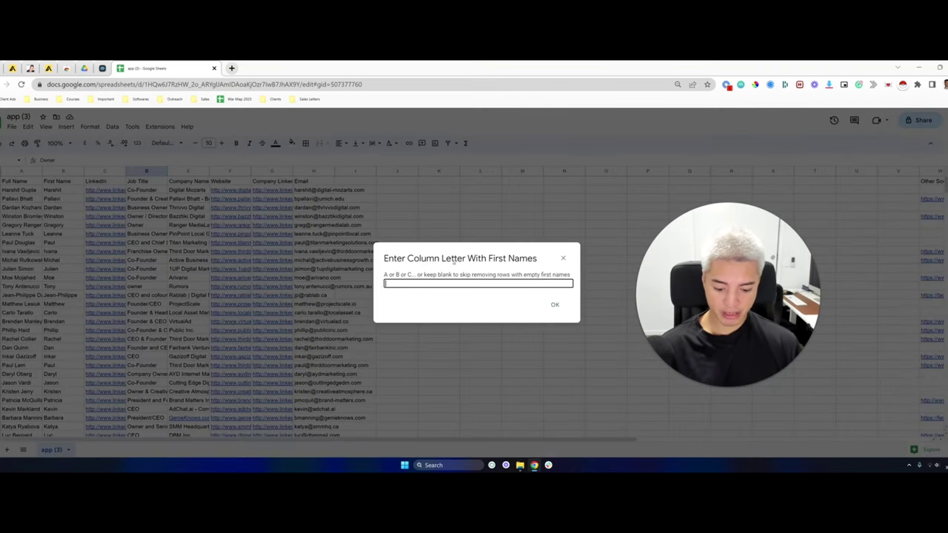
pyautogui.click(557, 305)
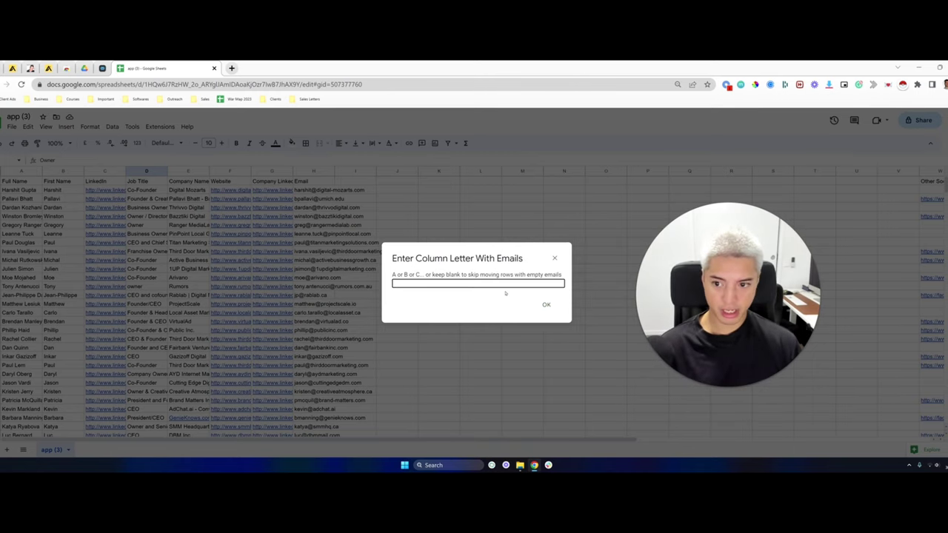
pyautogui.click(549, 306)
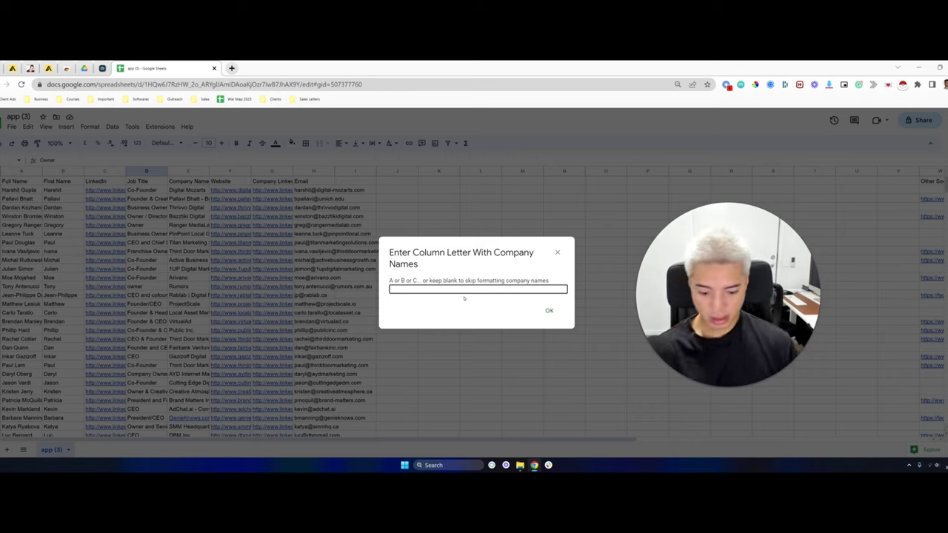
pyautogui.click(549, 313)
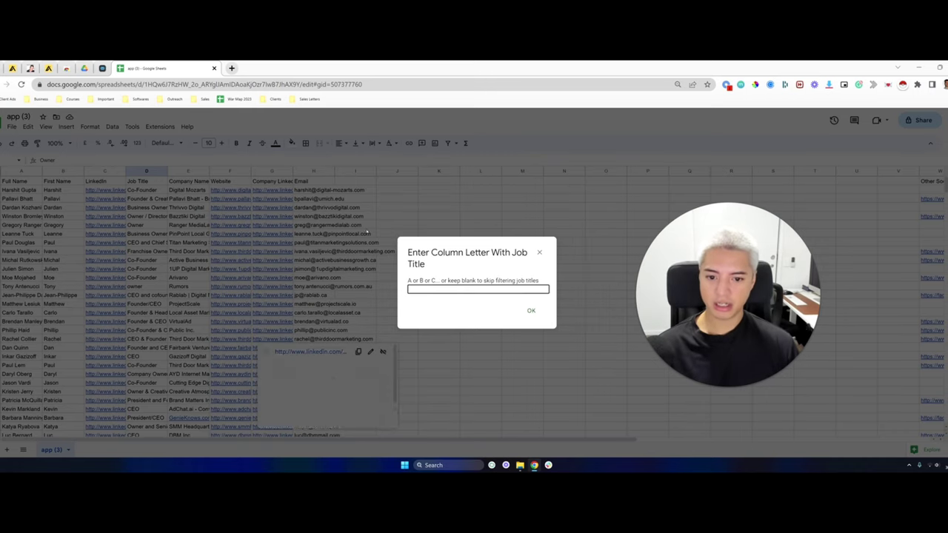
pyautogui.click(532, 312)
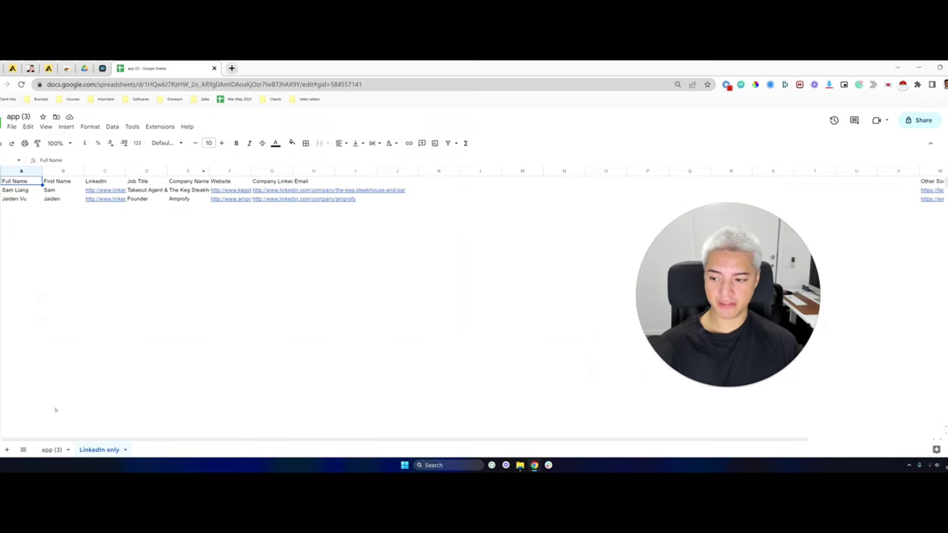
# Return to the app (3) sheet and scroll through the cleaned leads
pyautogui.click(57, 449)
pyautogui.scroll(-20, 222, 311)
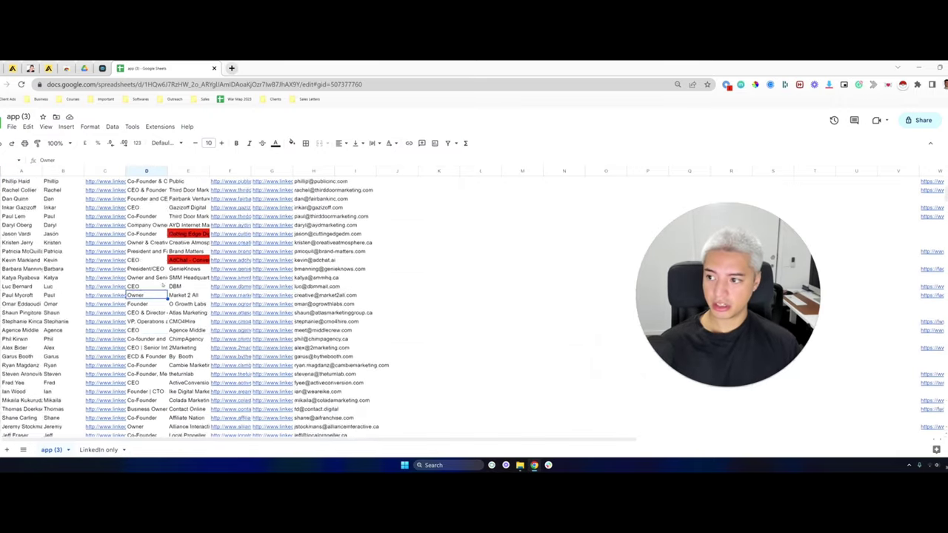
pyautogui.scroll(-15, 165, 287)
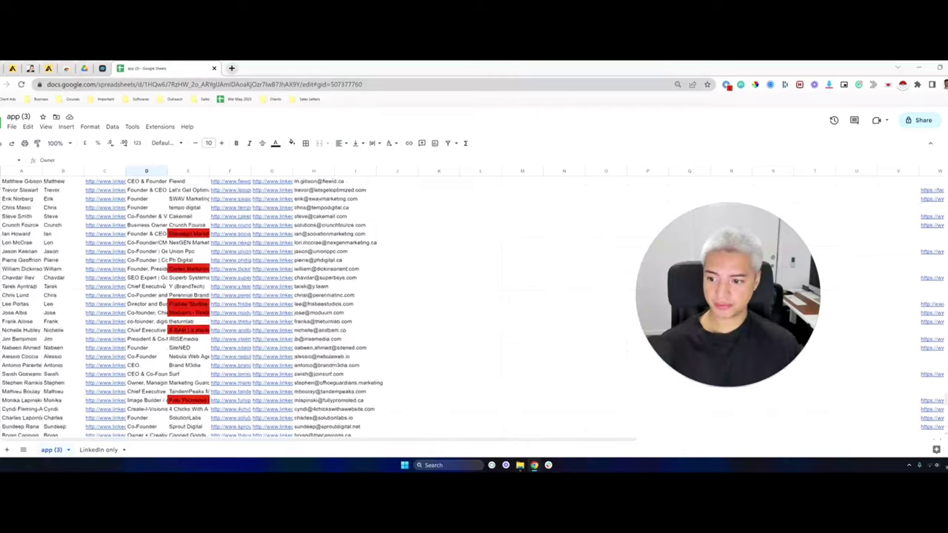
pyautogui.scroll(5, 164, 287)
pyautogui.scroll(20, 164, 287)
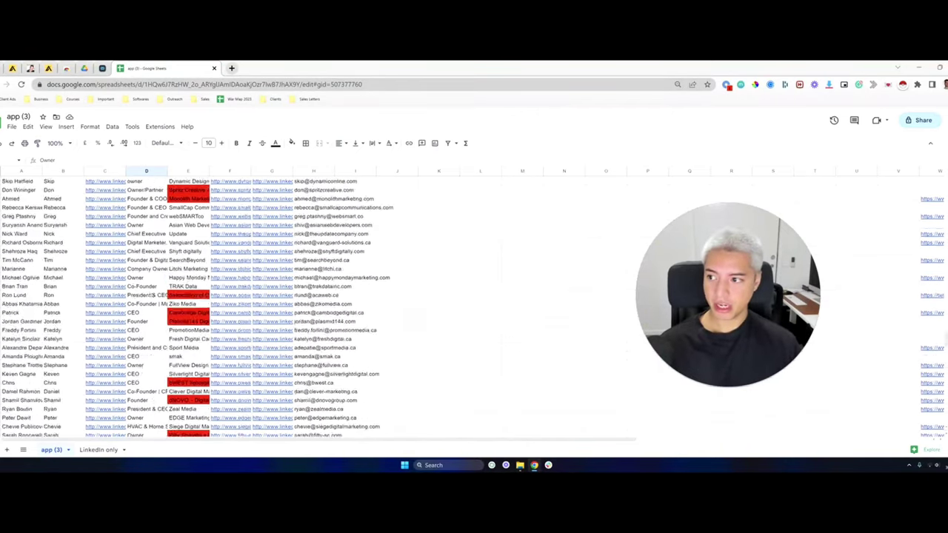
# Download the sheet as a Comma-separated values (.csv) file and switch to Bulk Email Checker
pyautogui.click(12, 126)
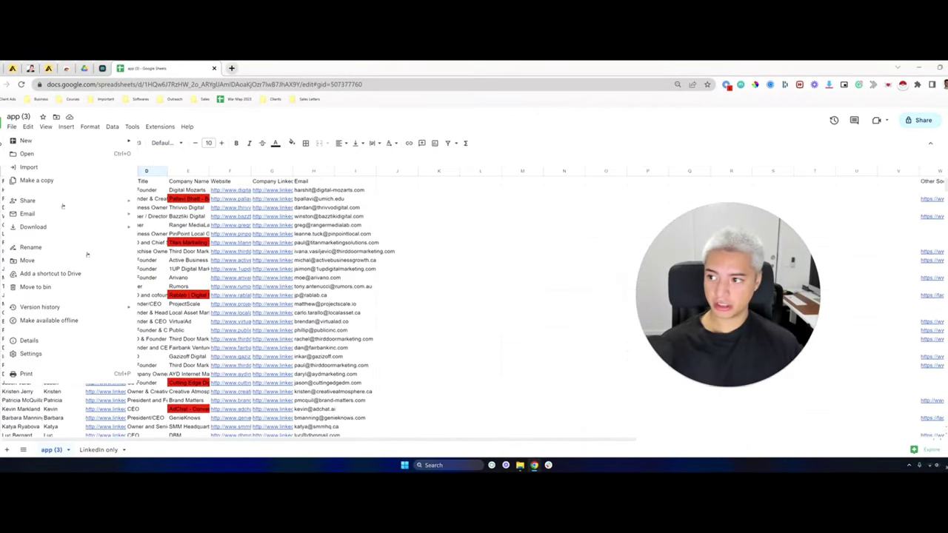
pyautogui.moveTo(88, 226)
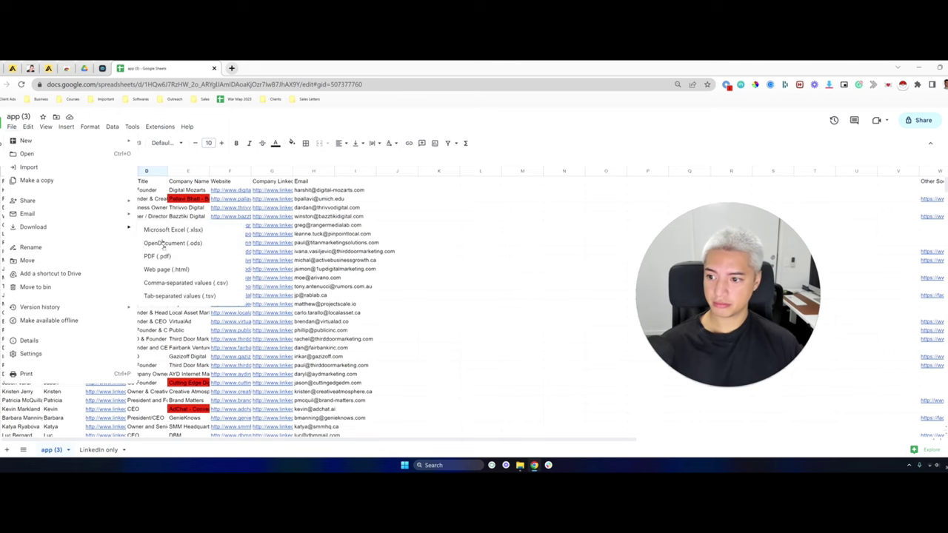
pyautogui.click(195, 282)
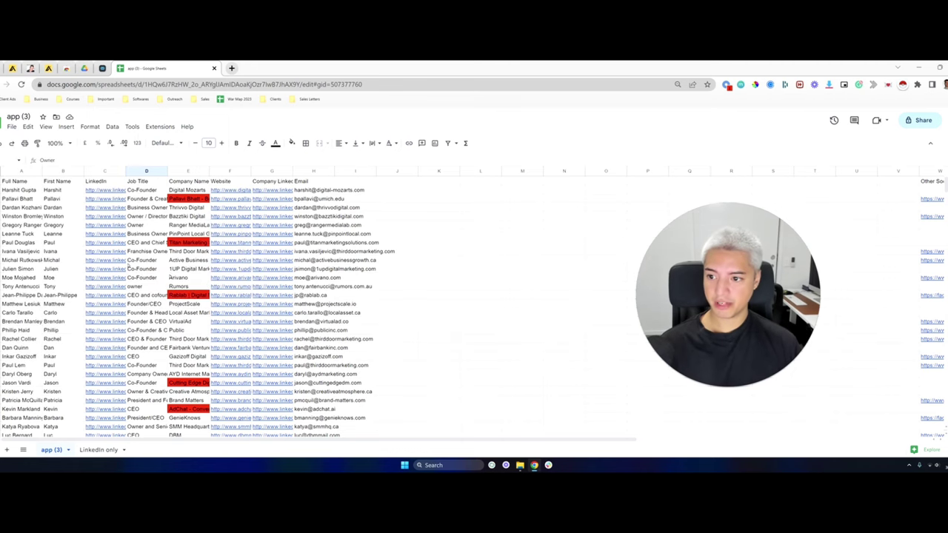
pyautogui.click(102, 69)
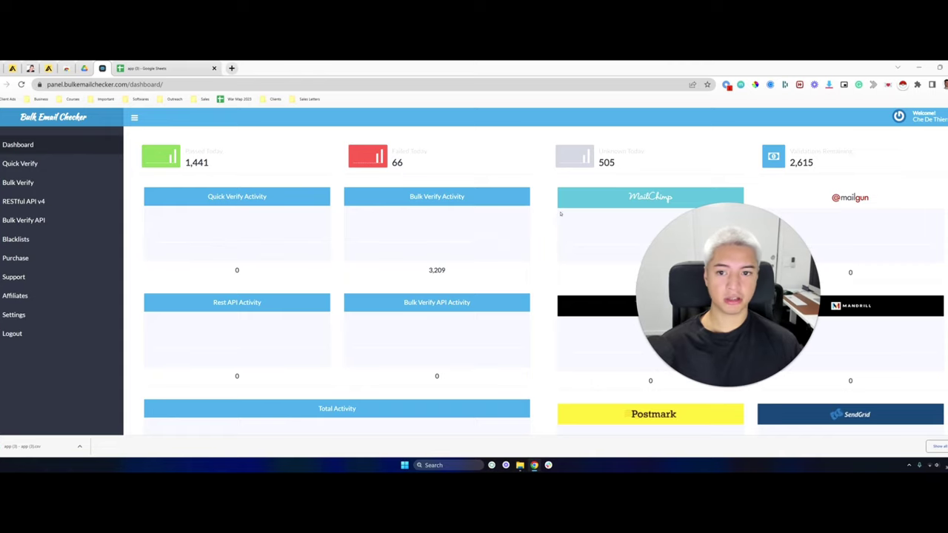
# Browse the Validation Packages on the Purchase page, then go to Bulk Verify
pyautogui.scroll(-1, 132, 216)
pyautogui.scroll(1, 132, 216)
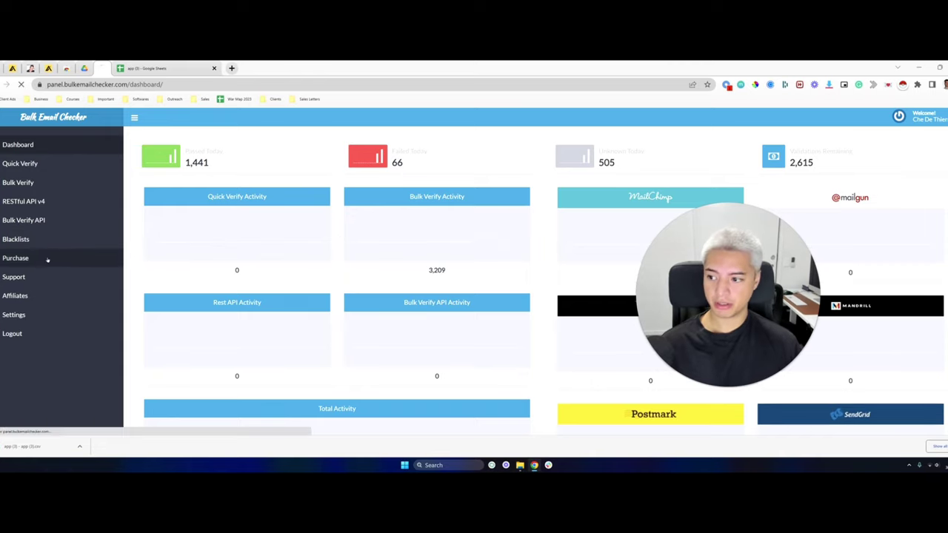
pyautogui.click(45, 258)
pyautogui.scroll(-3, 281, 313)
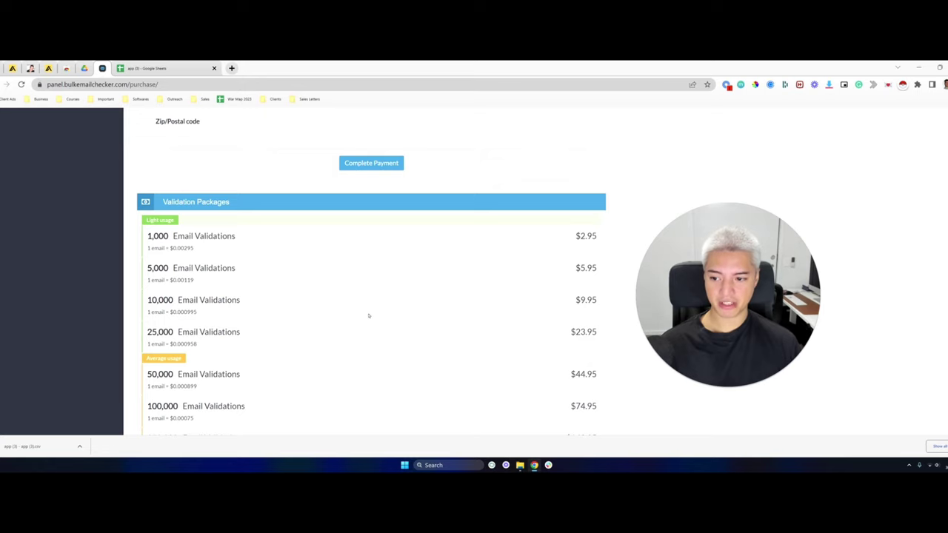
pyautogui.scroll(4, 361, 163)
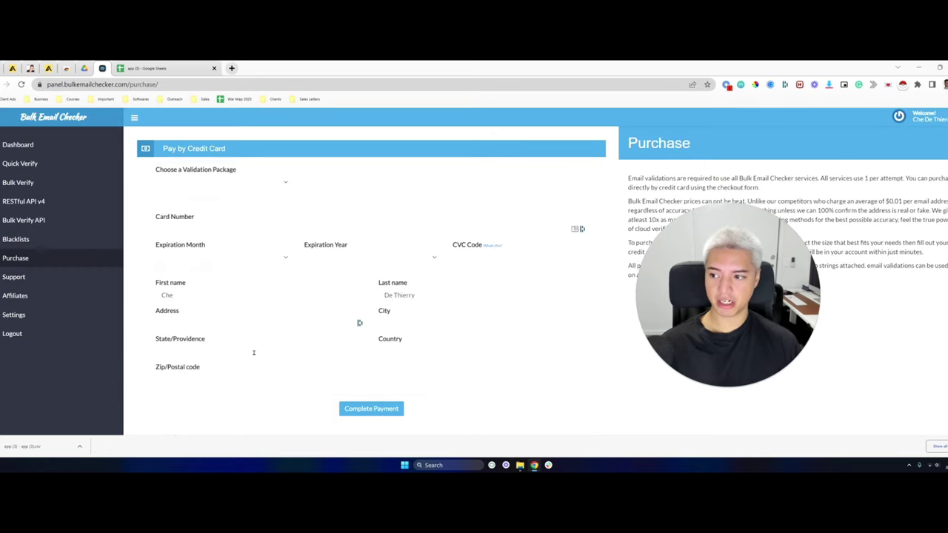
pyautogui.scroll(-5, 360, 140)
pyautogui.scroll(5, 360, 296)
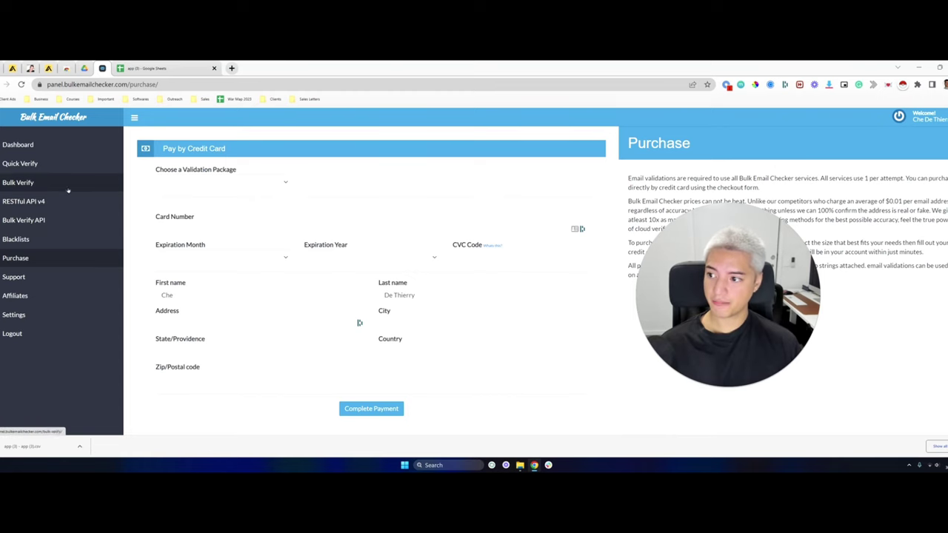
pyautogui.click(82, 183)
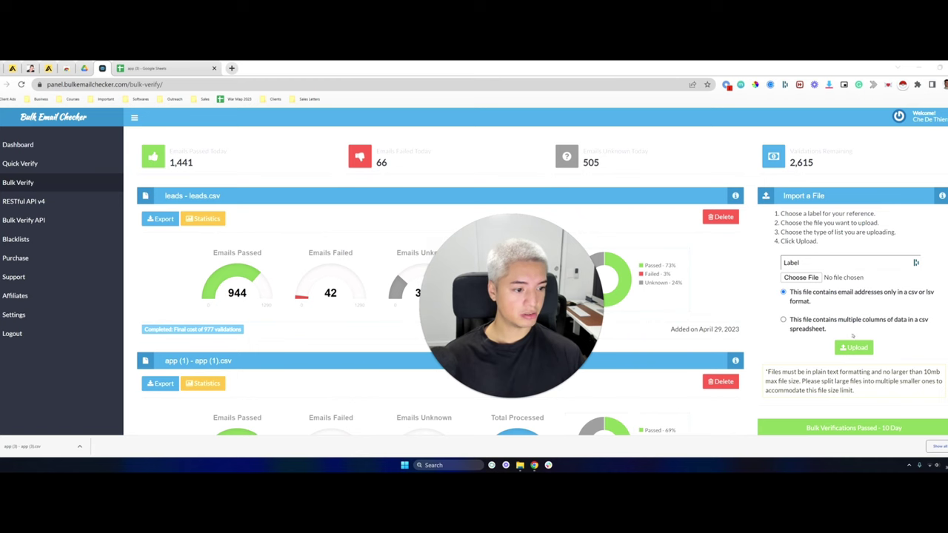
# Upload app (3) - app (3).csv as multi-column data and refresh its import status
pyautogui.click(854, 347)
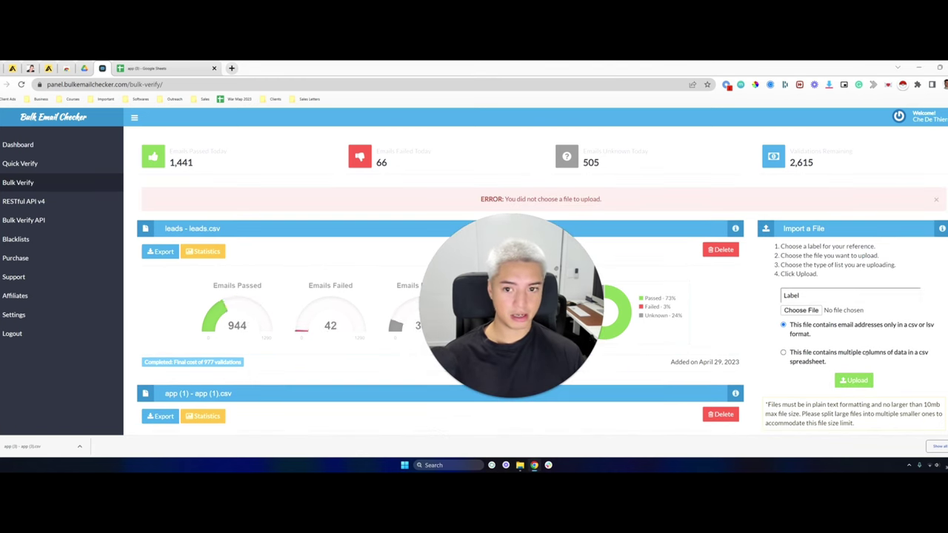
pyautogui.click(783, 352)
pyautogui.click(807, 311)
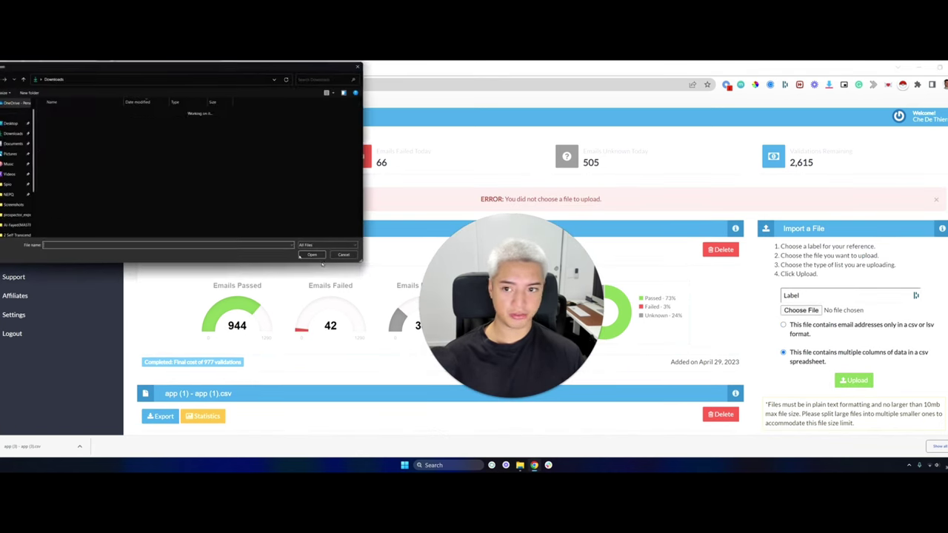
pyautogui.doubleClick(81, 120)
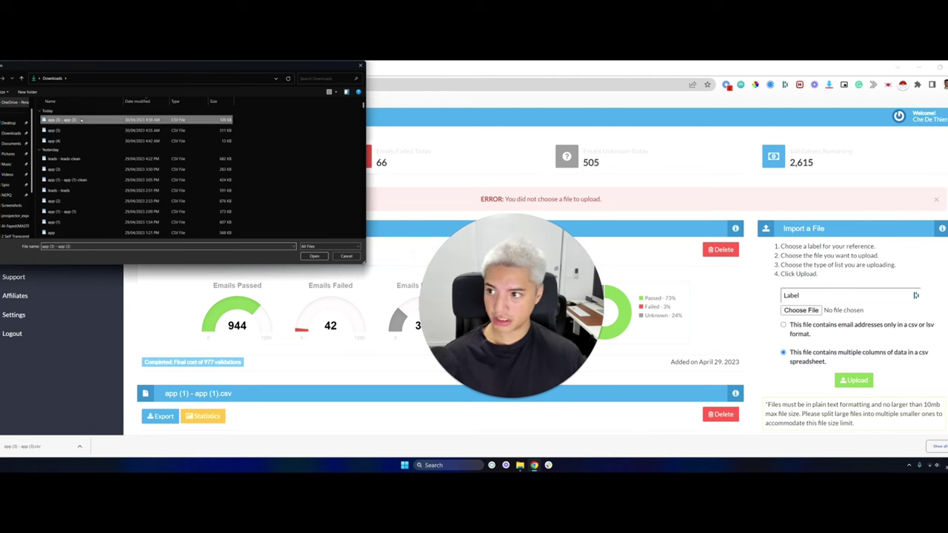
pyautogui.click(861, 381)
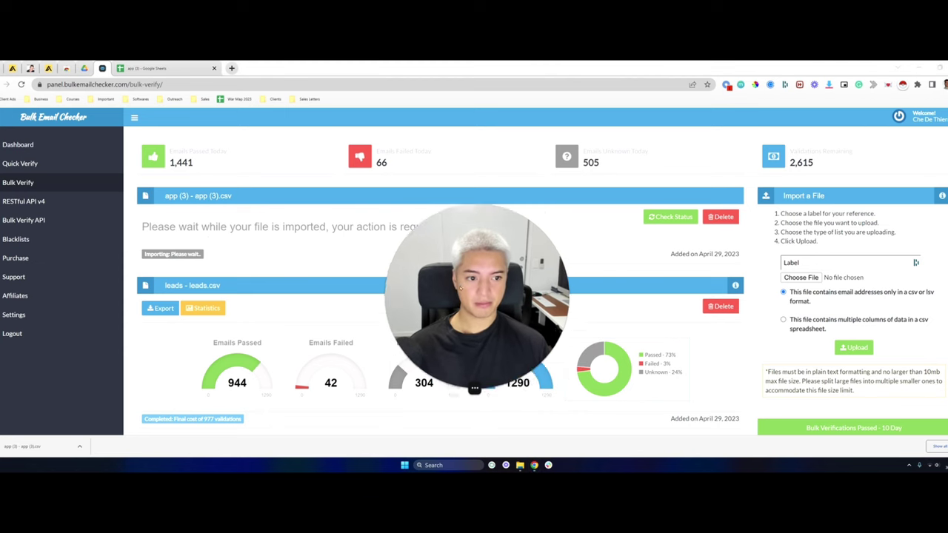
pyautogui.click(671, 217)
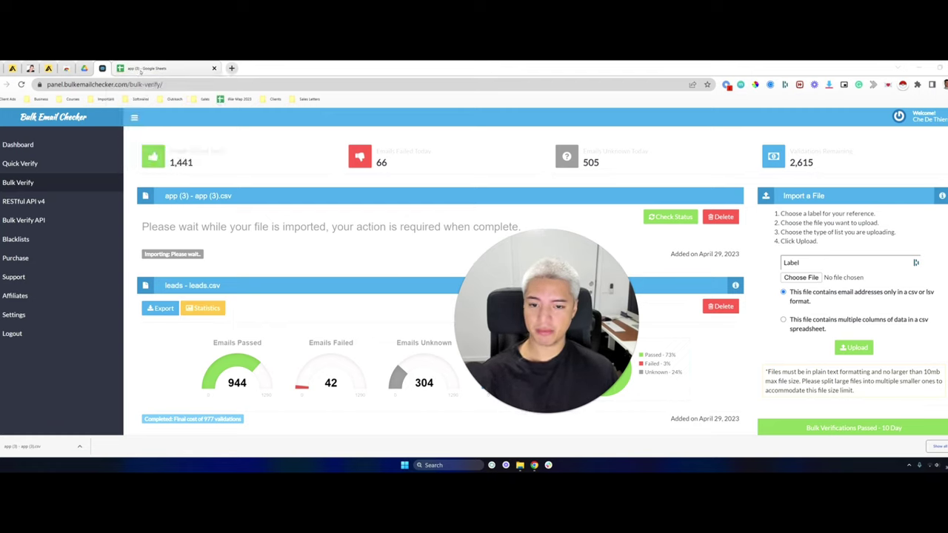
pyautogui.moveTo(141, 71)
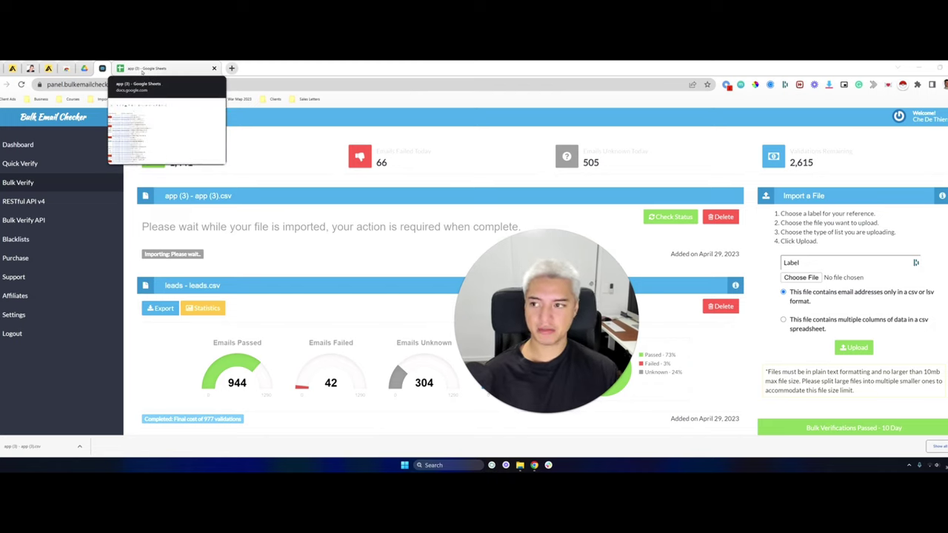